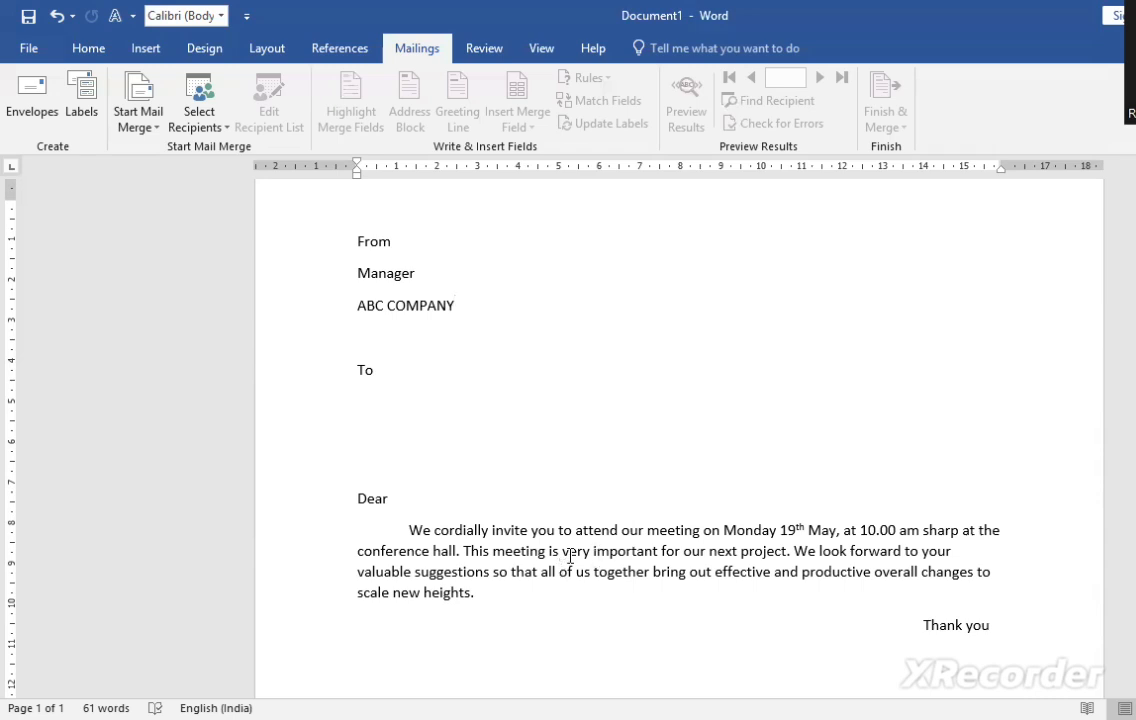
- Start a Letters mail merge with the insertion point below "To" and create a new recipient list to fill in
click(402, 402)
click(145, 131)
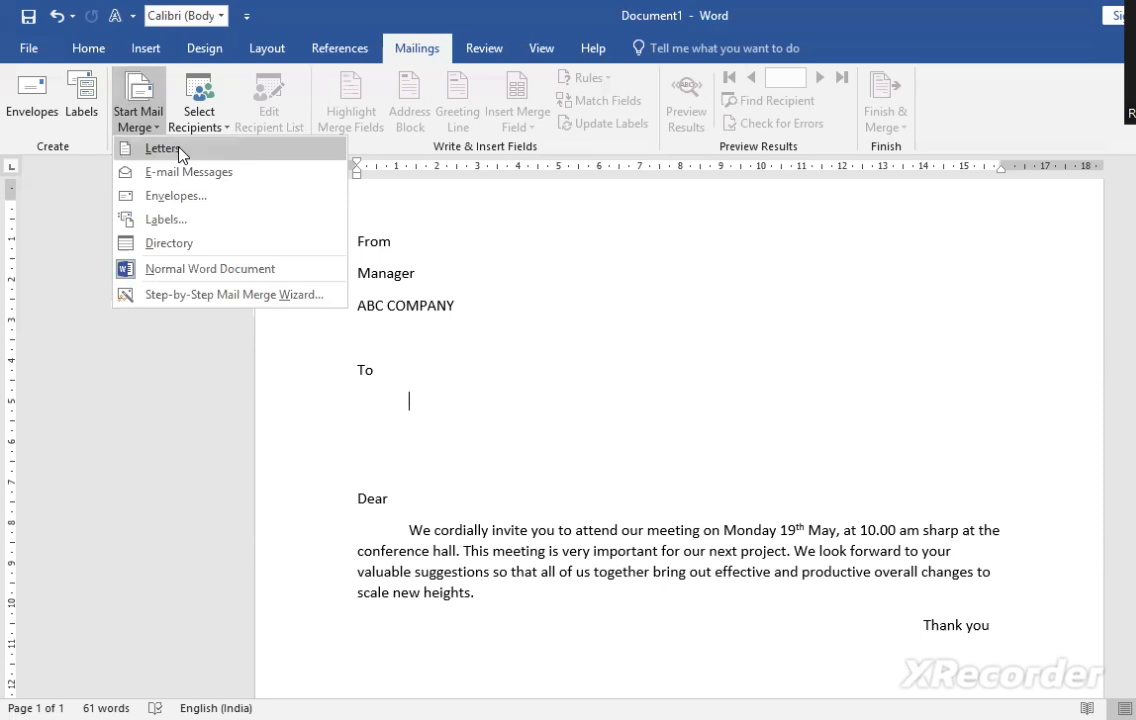
click(162, 148)
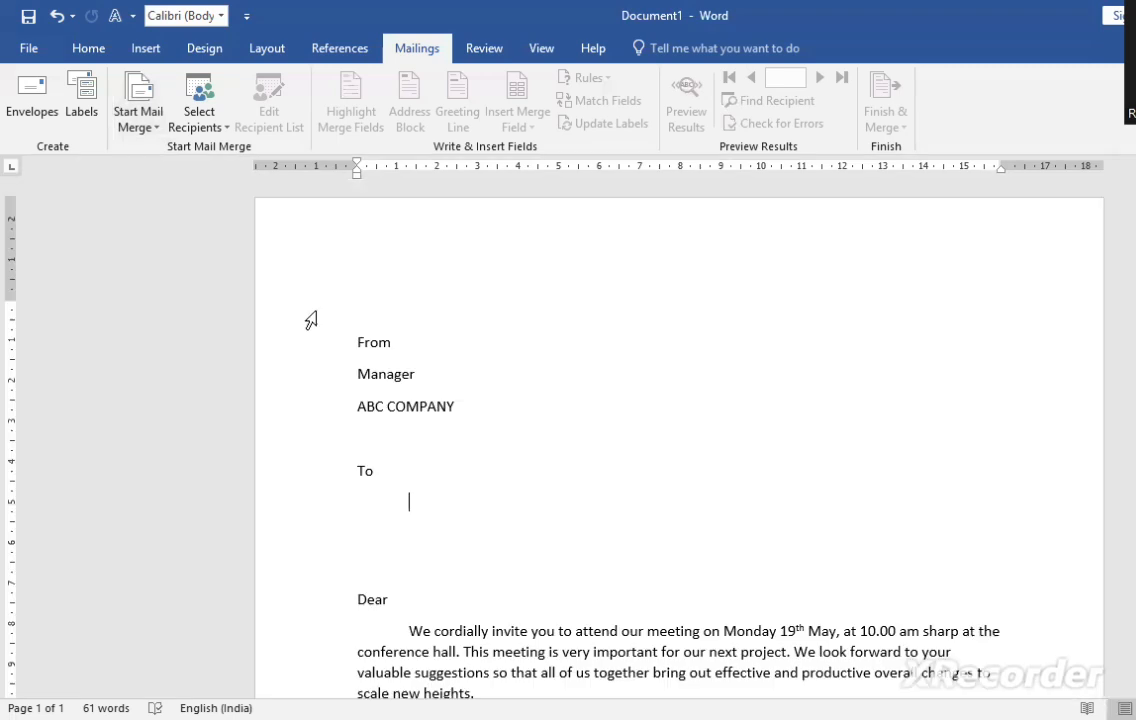
click(198, 128)
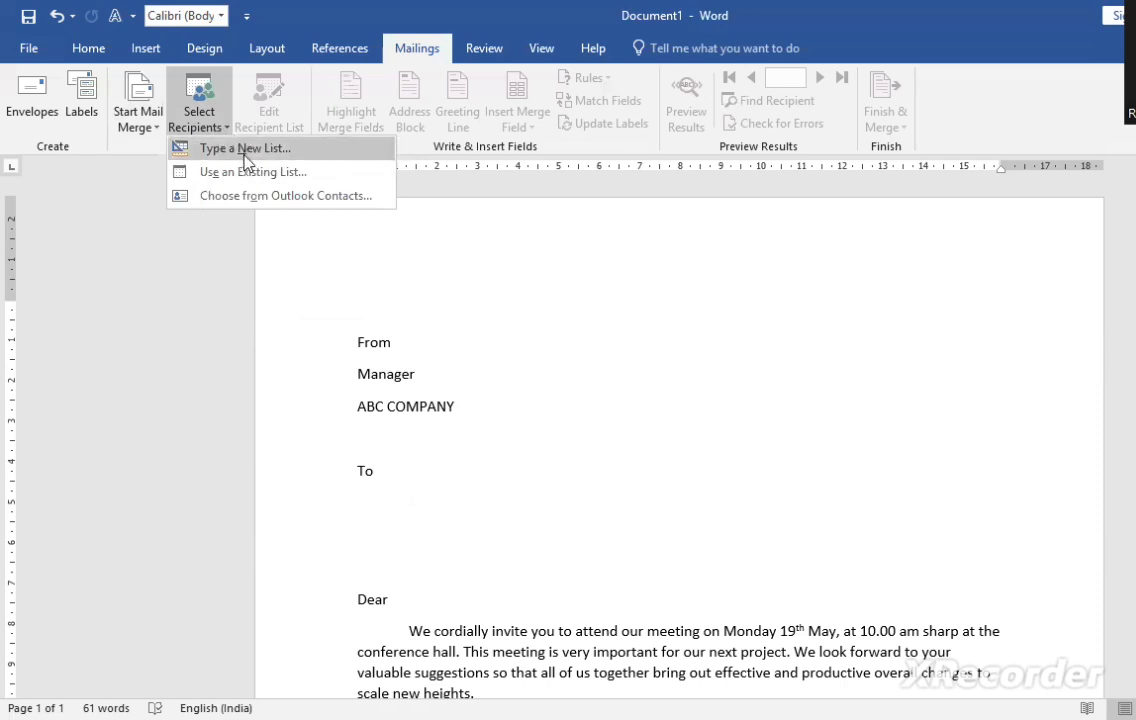
click(245, 158)
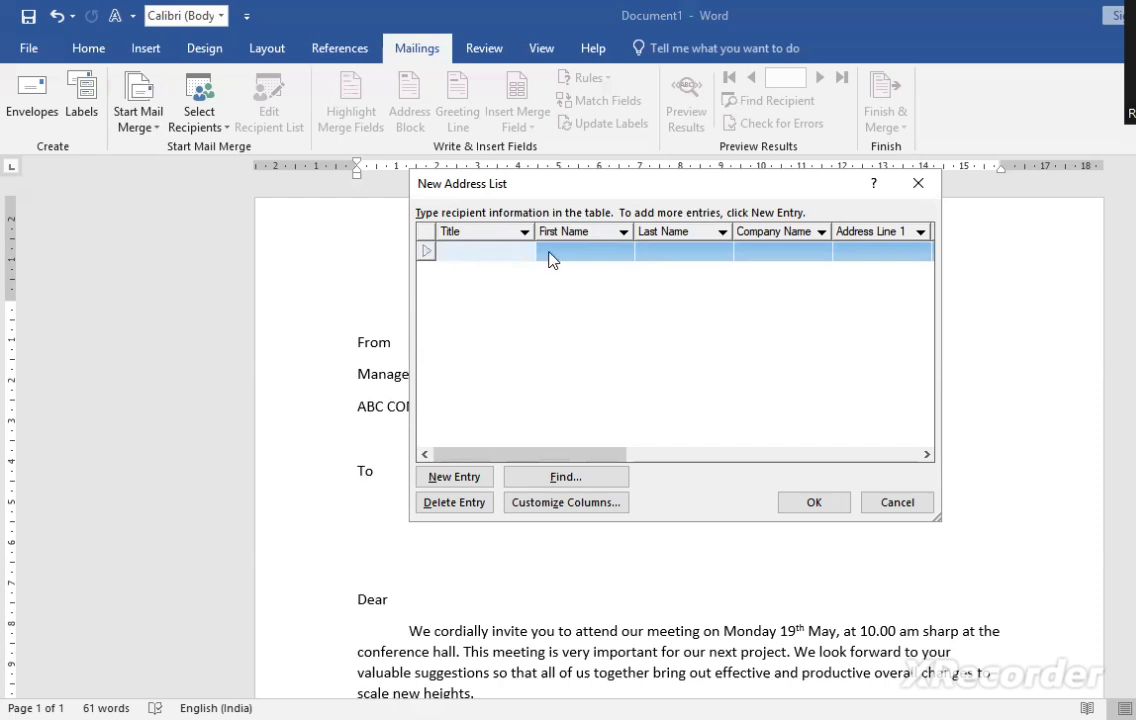
- Customize the address list columns by deleting all the default fields, from Title through E-mail Address
click(550, 506)
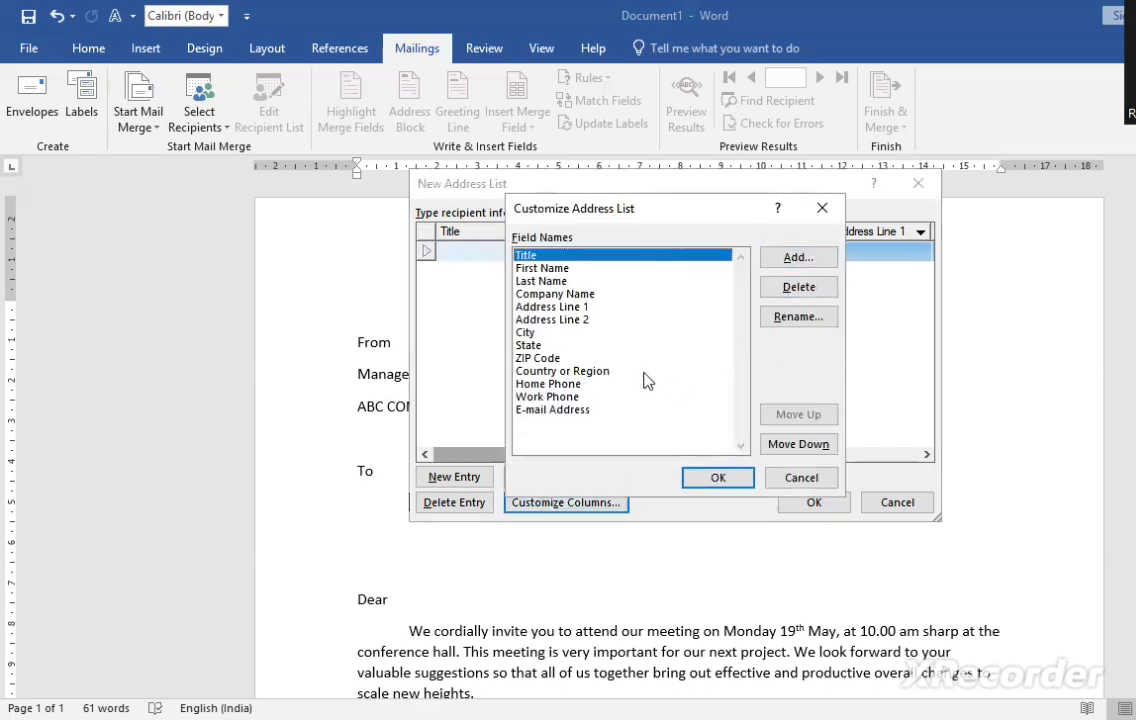
click(799, 290)
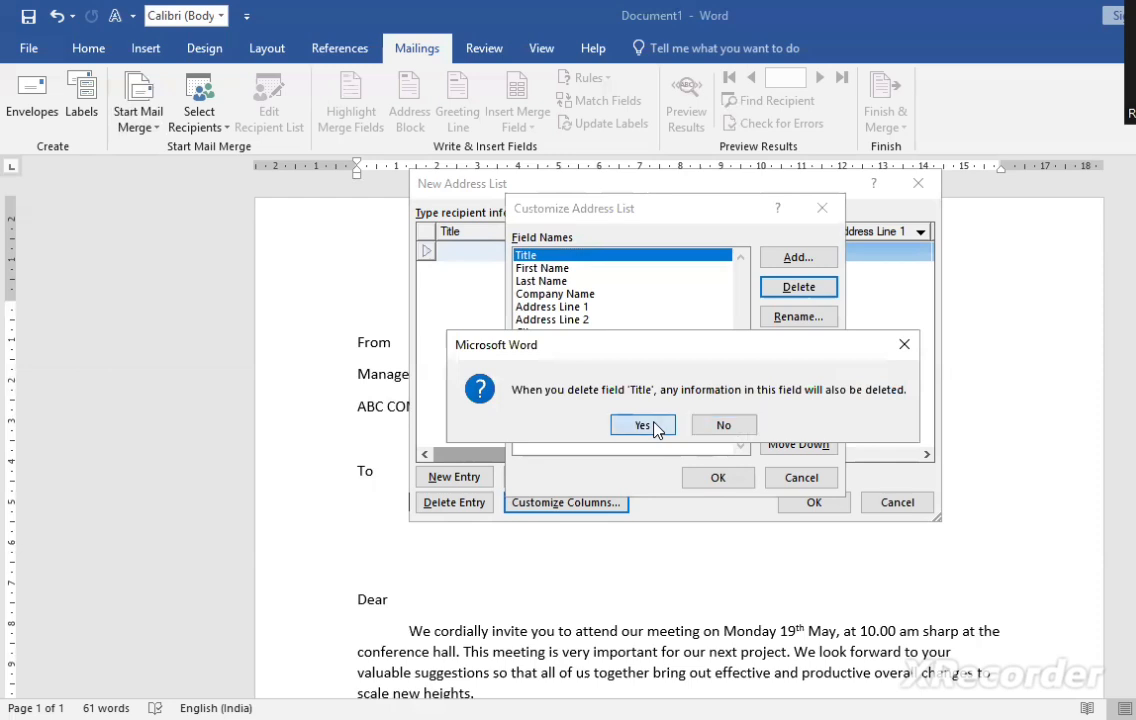
click(655, 428)
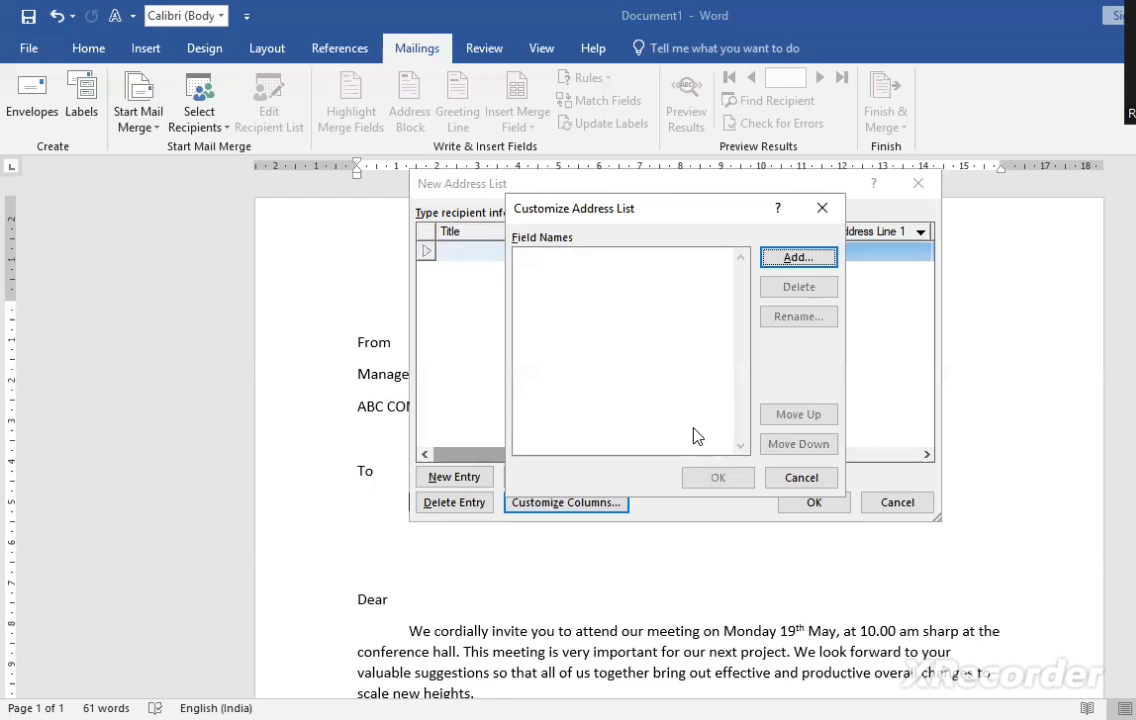
- Add two custom fields named NAME and ADDRESS to the address list
click(797, 258)
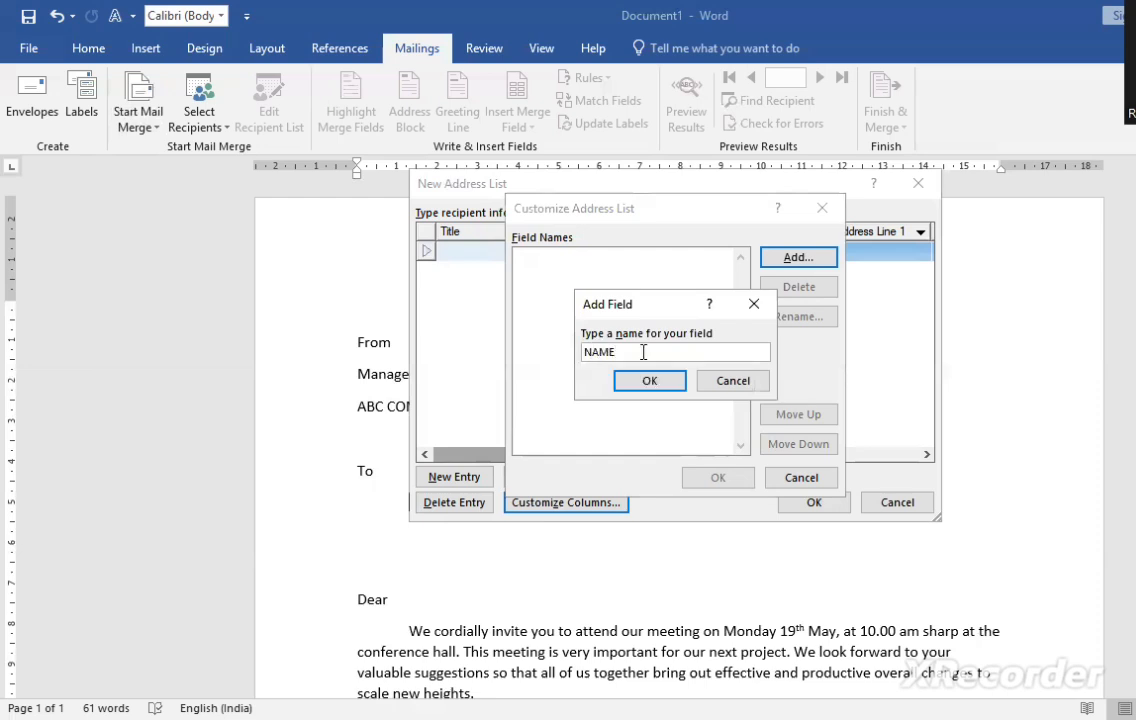
click(649, 380)
click(786, 259)
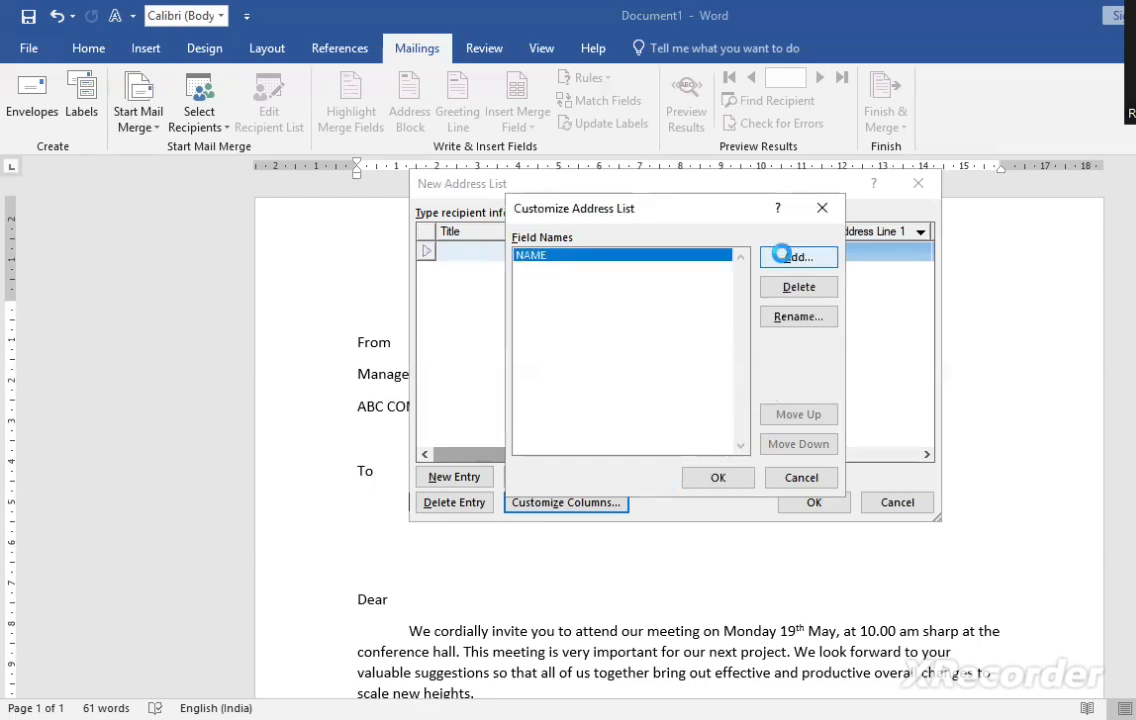
text(ADDRESS)
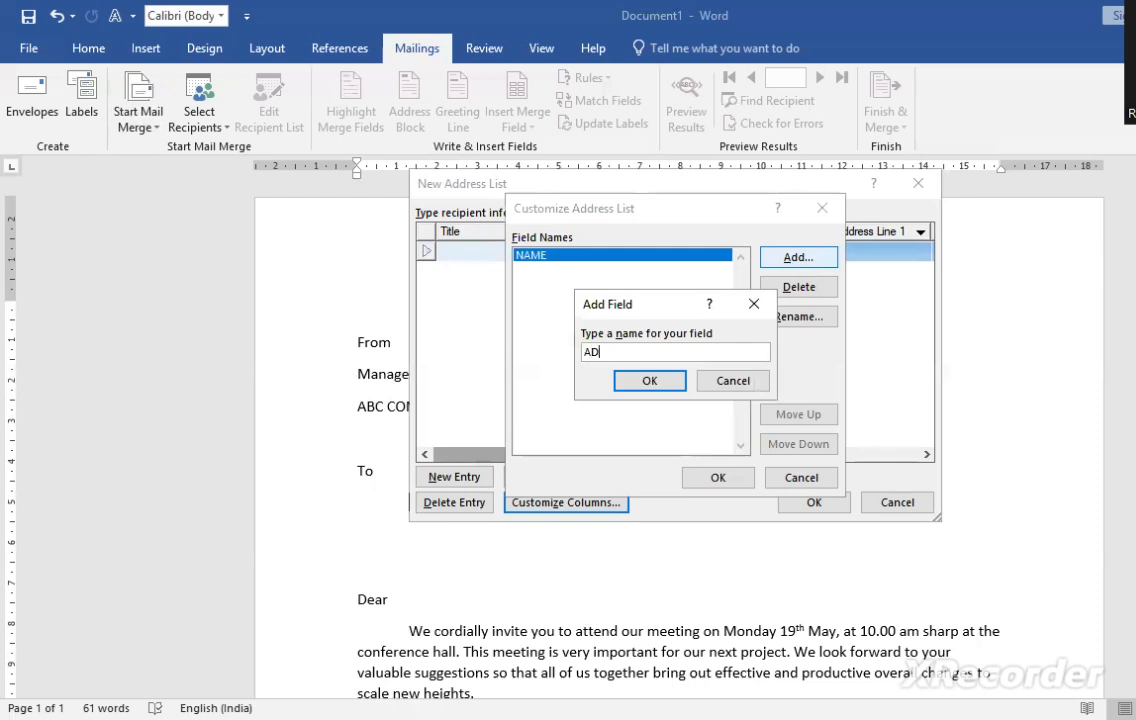
click(649, 380)
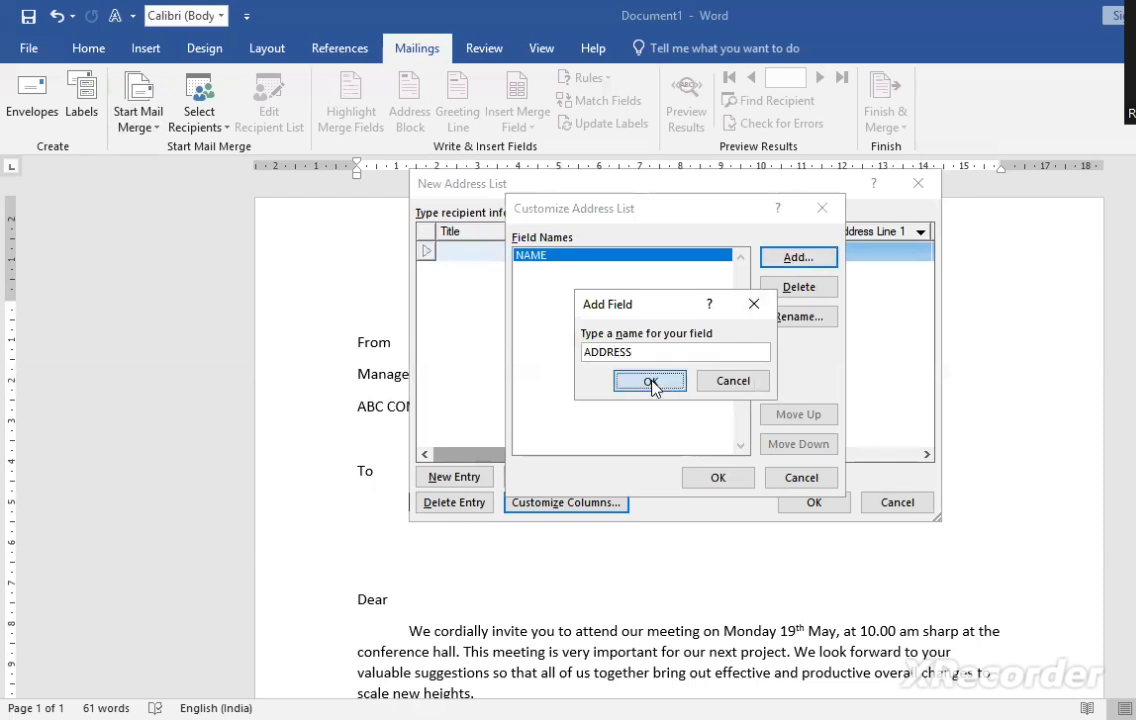
- Add the custom fields PLACE and MOB NO after ADDRESS and apply the customized columns
click(790, 256)
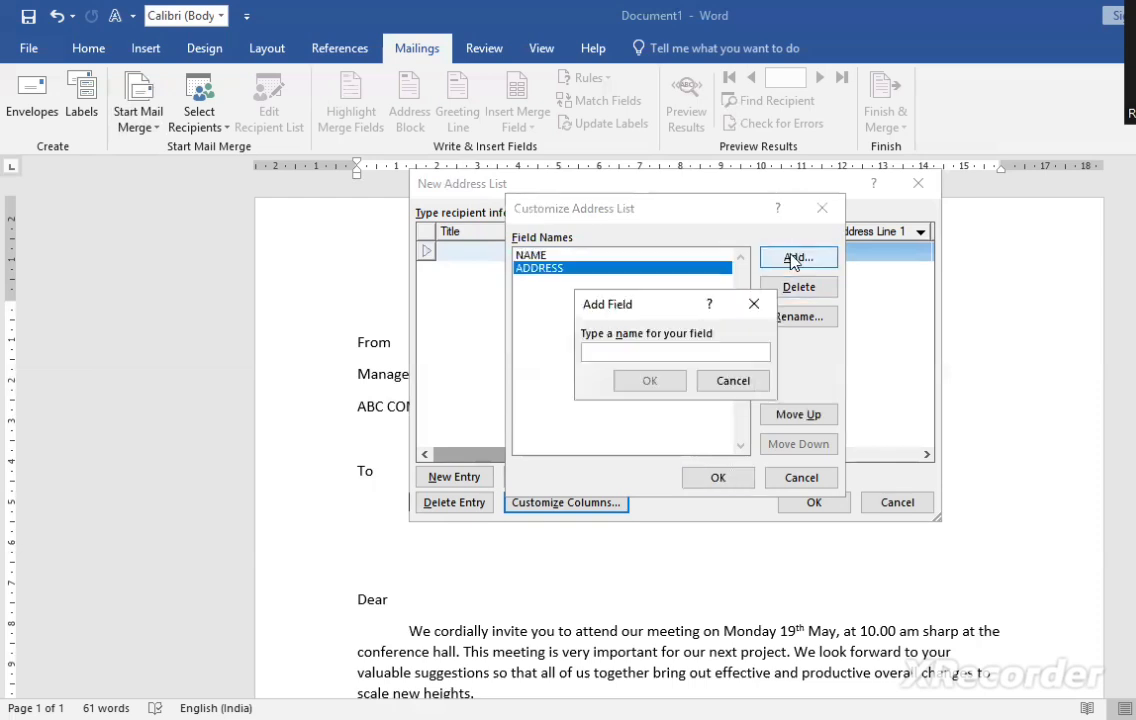
text(PLACE)
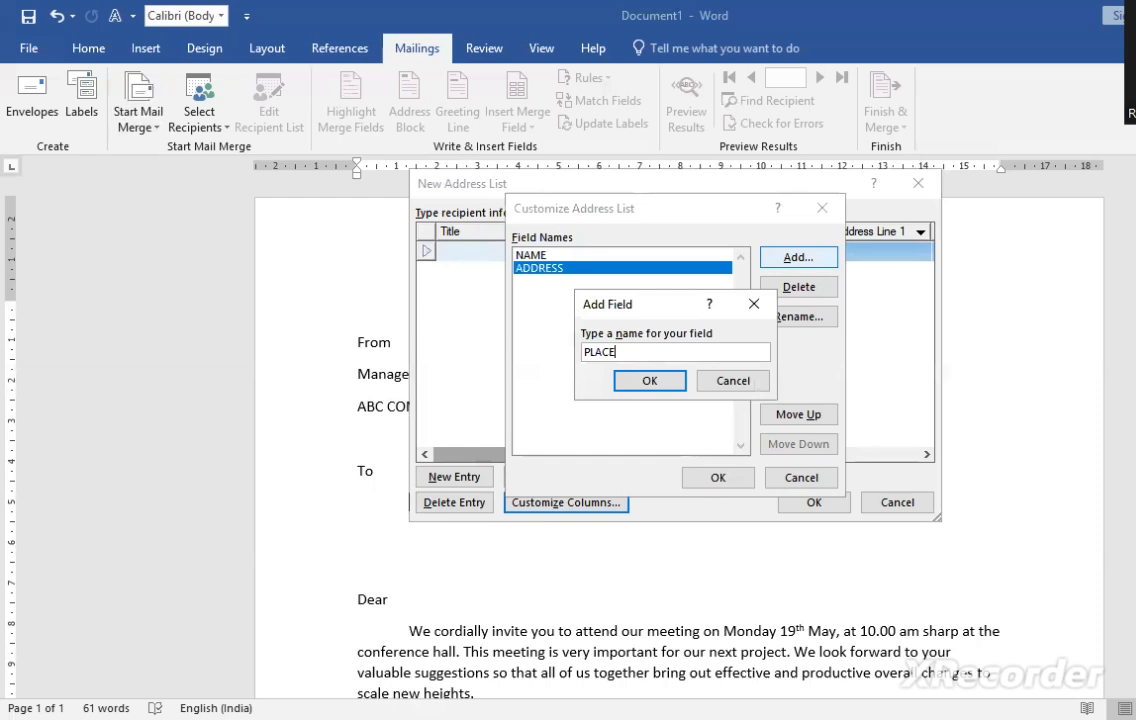
click(652, 381)
click(805, 258)
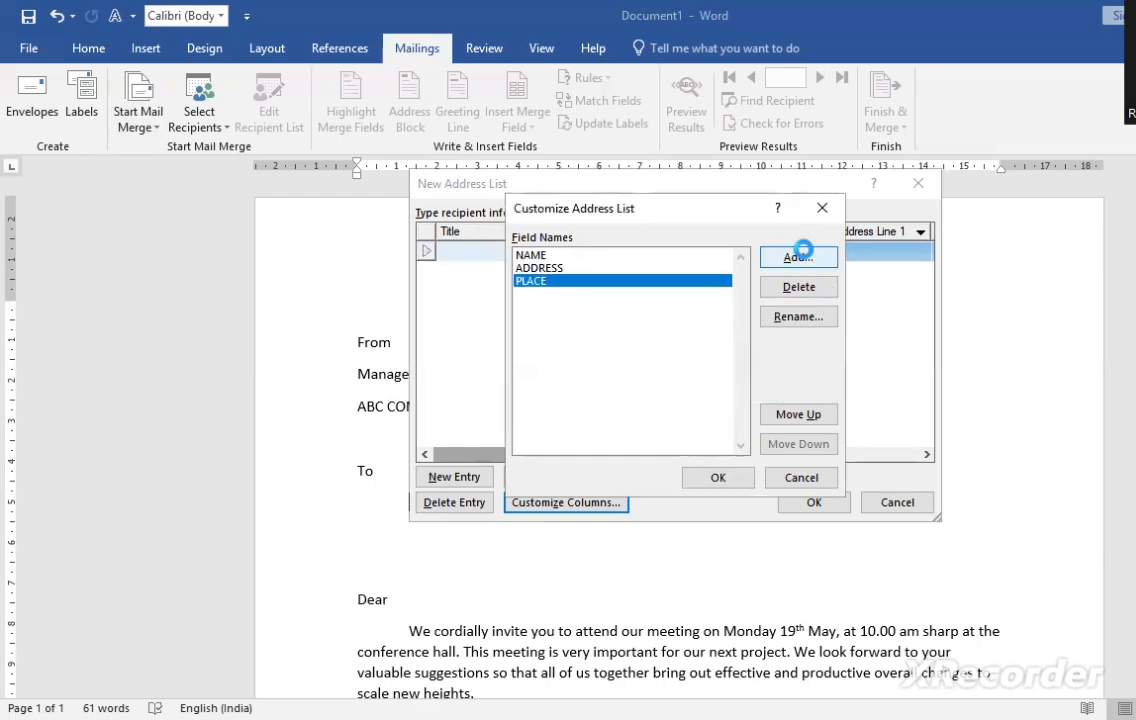
text(PH)
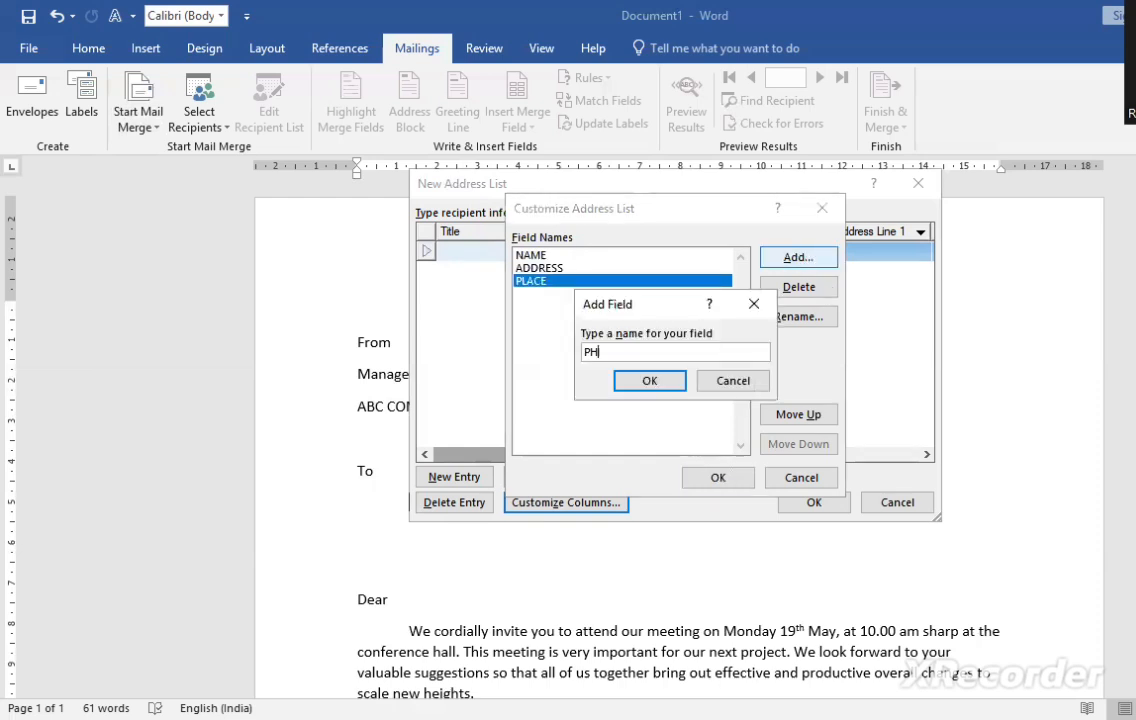
key(BackSpace)
key(BackSpace)
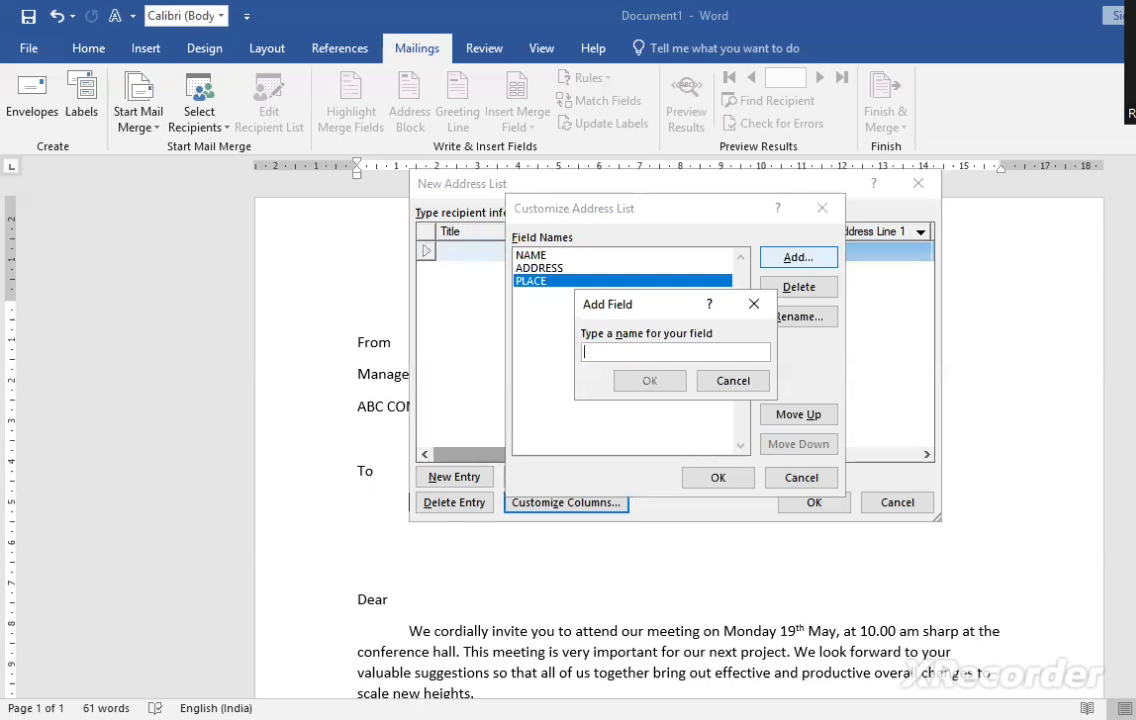
text(MON)
key(BackSpace)
key(BackSpace)
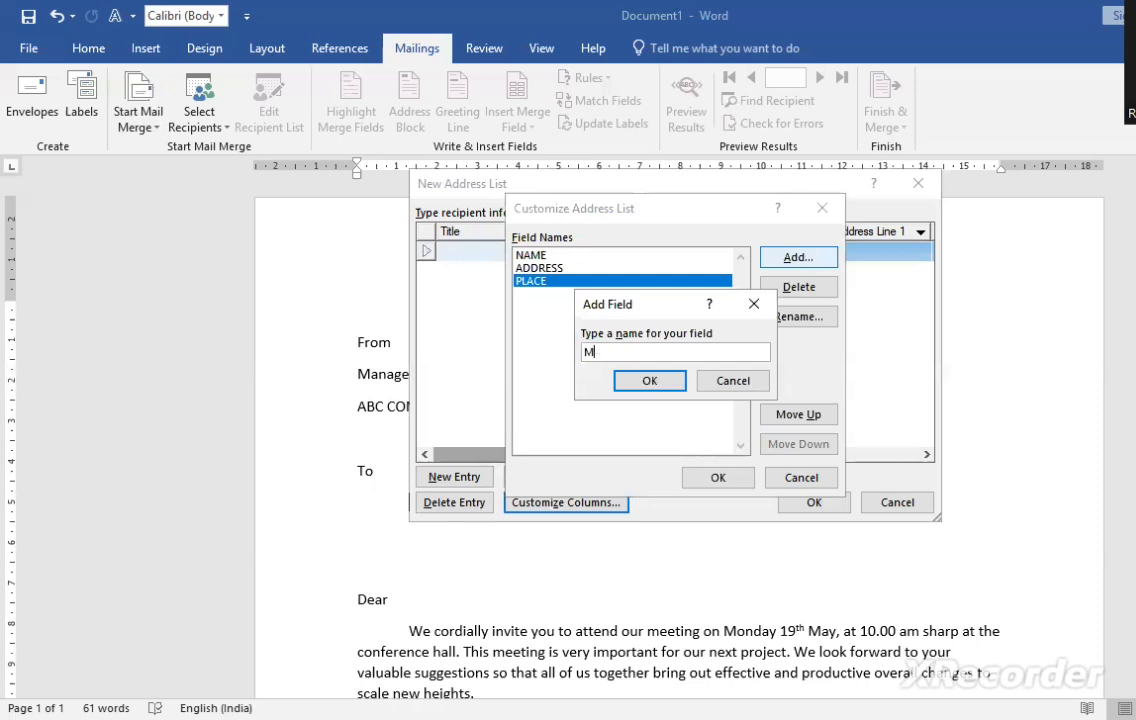
text(OB NO)
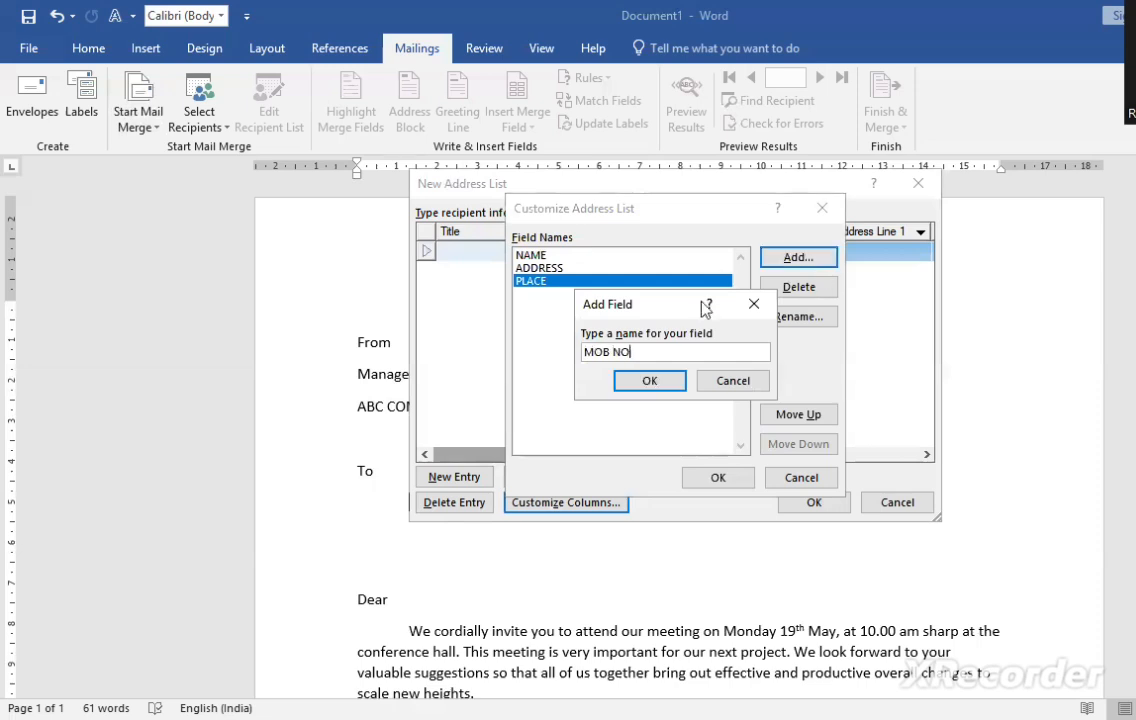
click(649, 380)
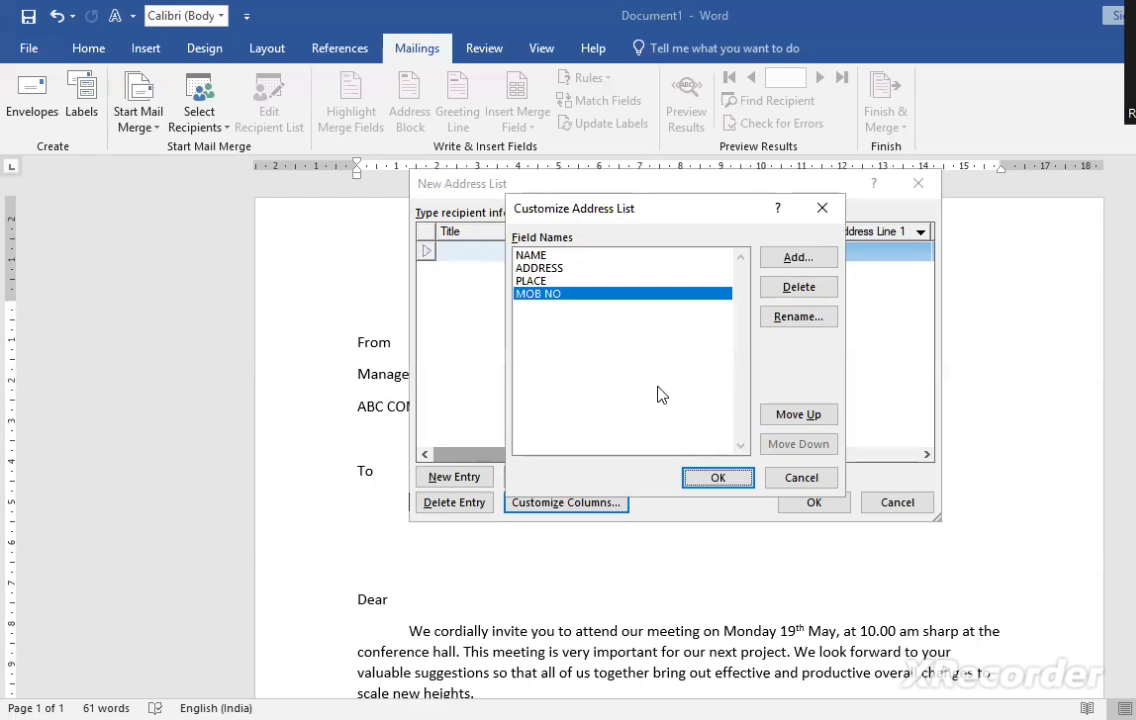
click(718, 478)
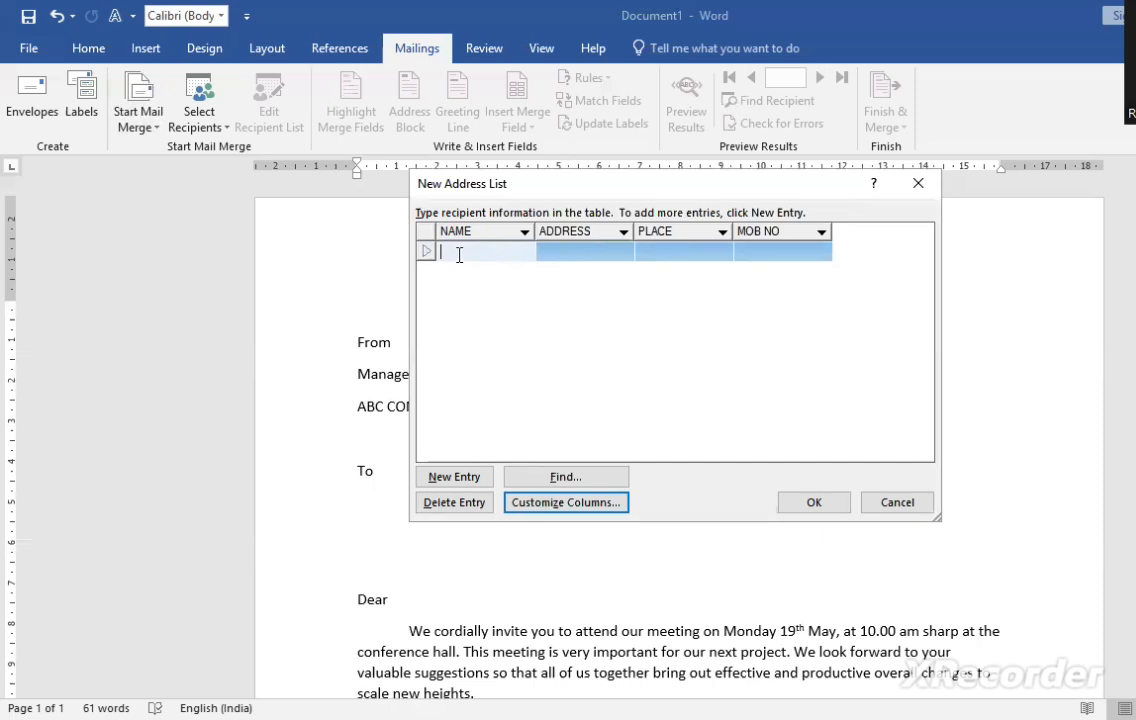
- Fill in the first recipient's name, address and mobile number, with "ghghsda" as the place
text(Aj)
key(BackSpace)
text(nu)
key(Tab)
text(vgghs)
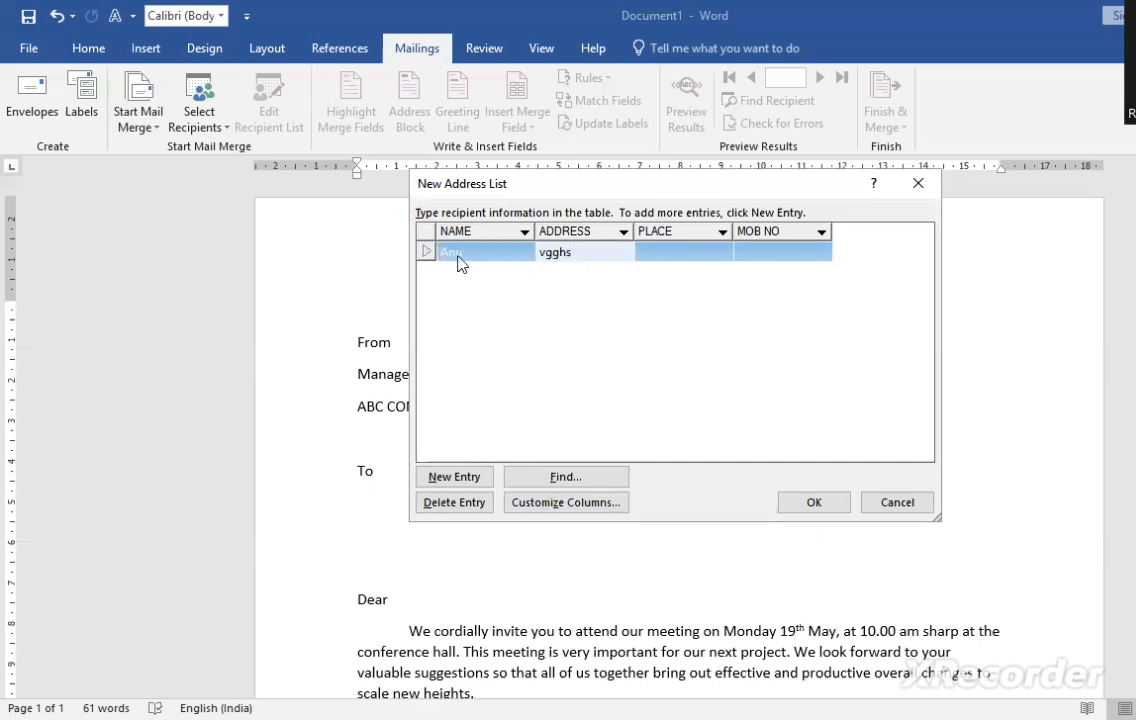
key(Tab)
text(ghghsda 5556)
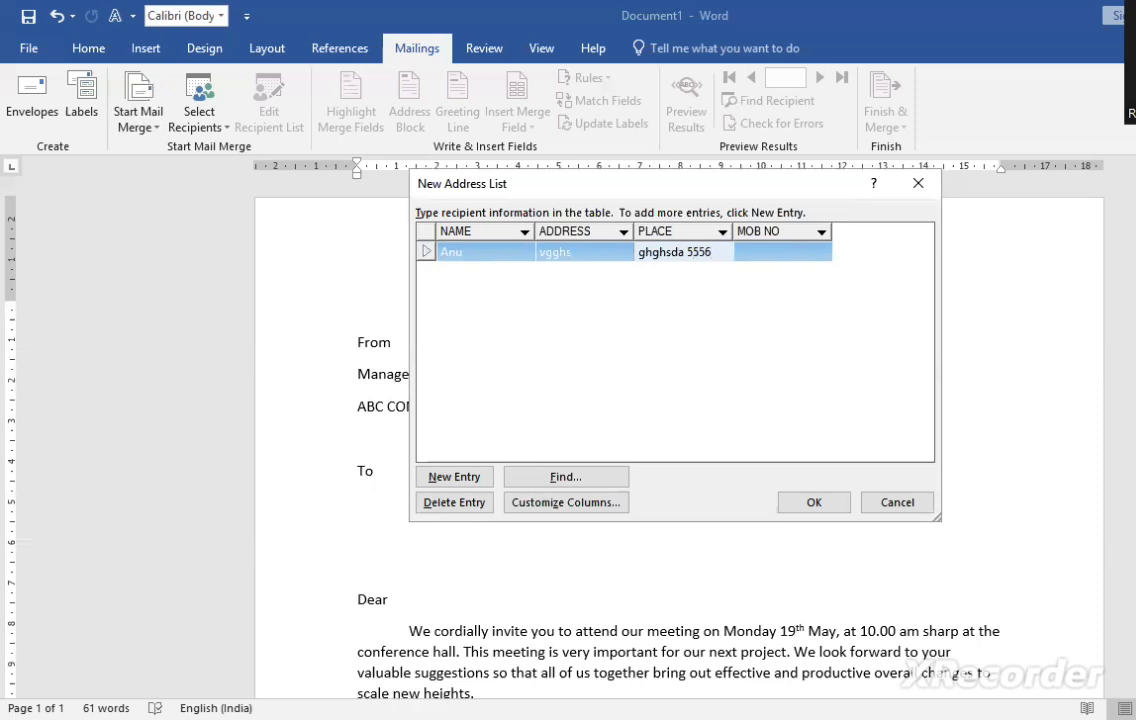
key(BackSpace)
key(BackSpace)
key(BackSpace)
key(BackSpace)
key(BackSpace)
key(Tab)
text(gfgfgf)
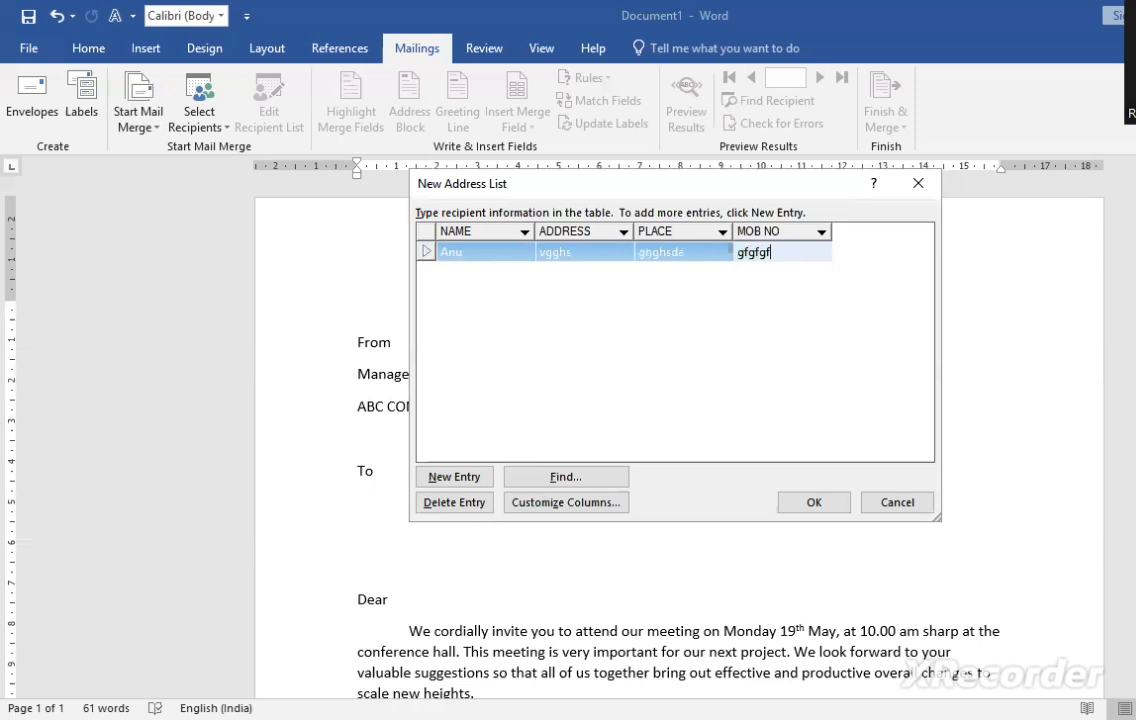
key(BackSpace)
key(BackSpace)
key(BackSpace)
key(BackSpace)
key(BackSpace)
key(BackSpace)
text(33333)
- Add a second recipient entry with a name, address and mobile number, and "eeeee" as the place
click(457, 487)
text(Manu)
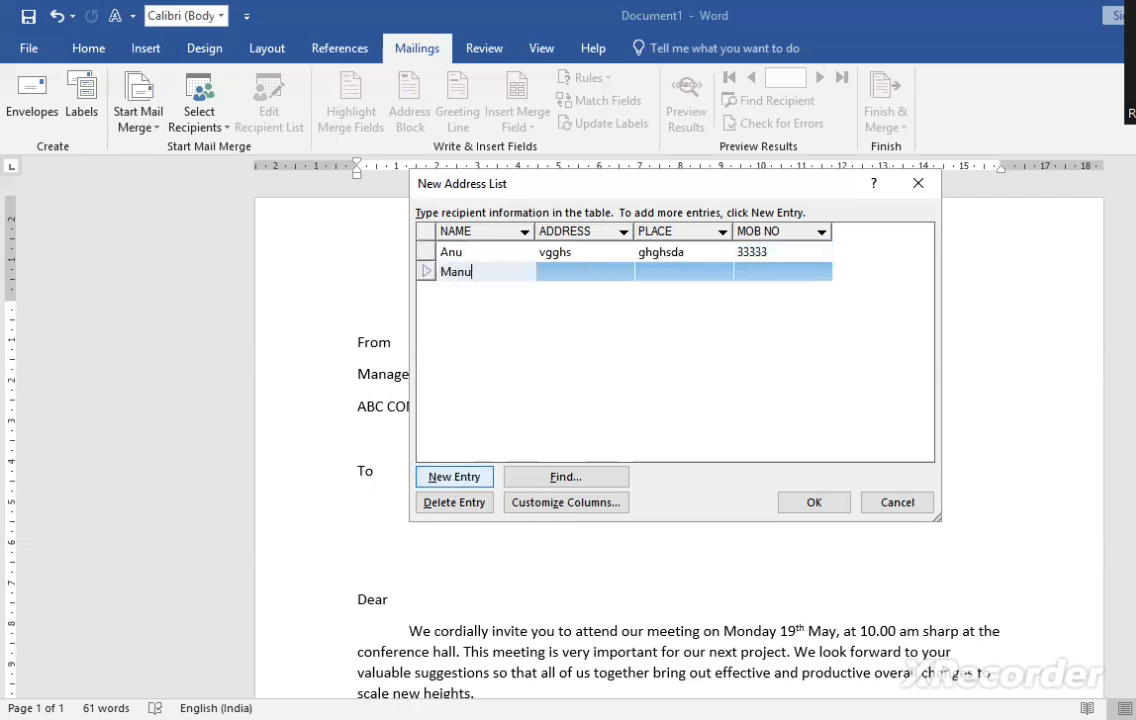
key(Tab)
text(gggg)
key(Tab)
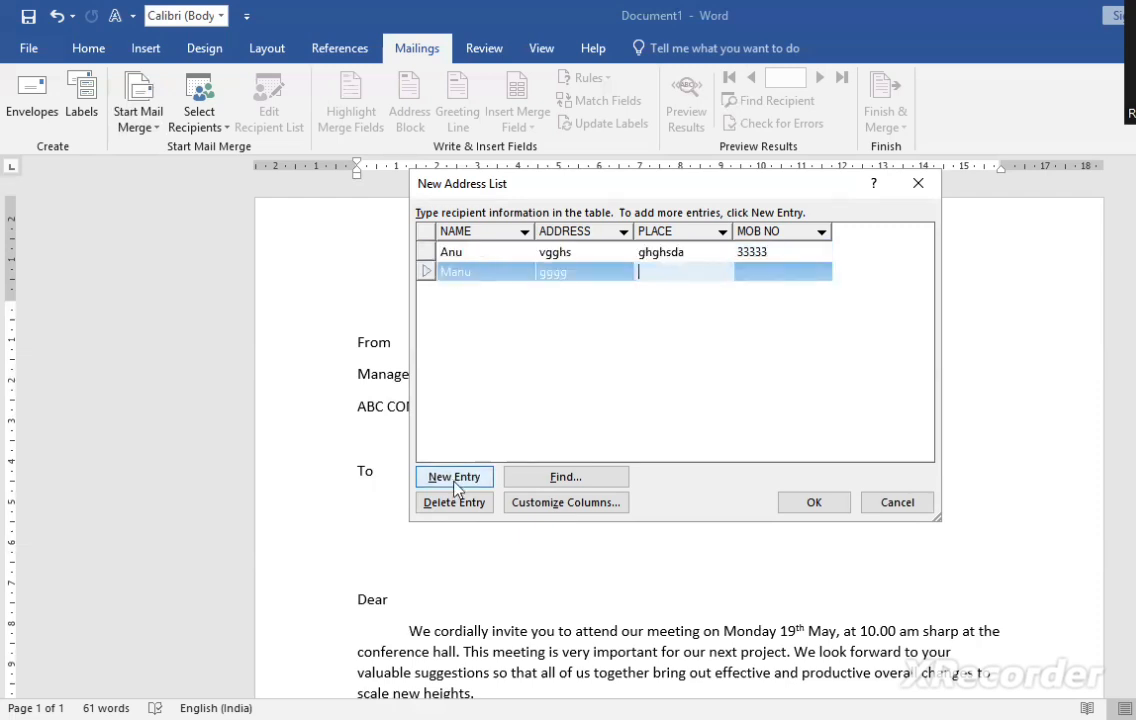
text(eeeee)
key(Tab)
text(222)
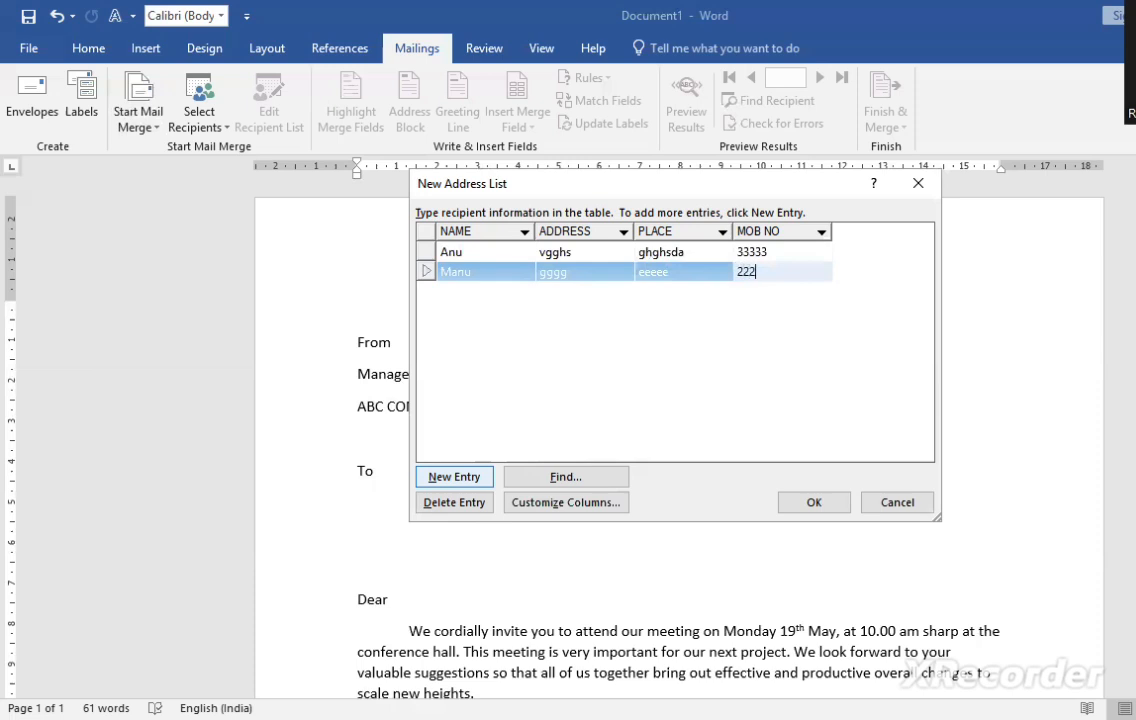
text(222)
- Add a third recipient entry with a name, address and mobile number, and "qwert" as the place
click(450, 482)
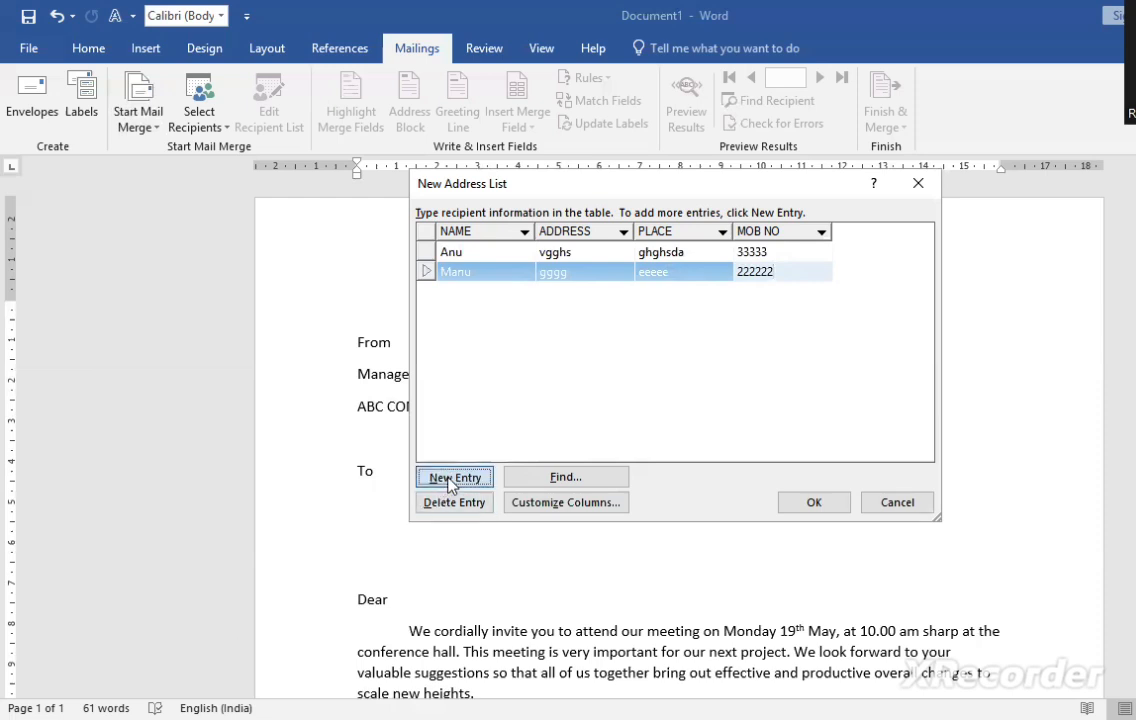
text(SANU)
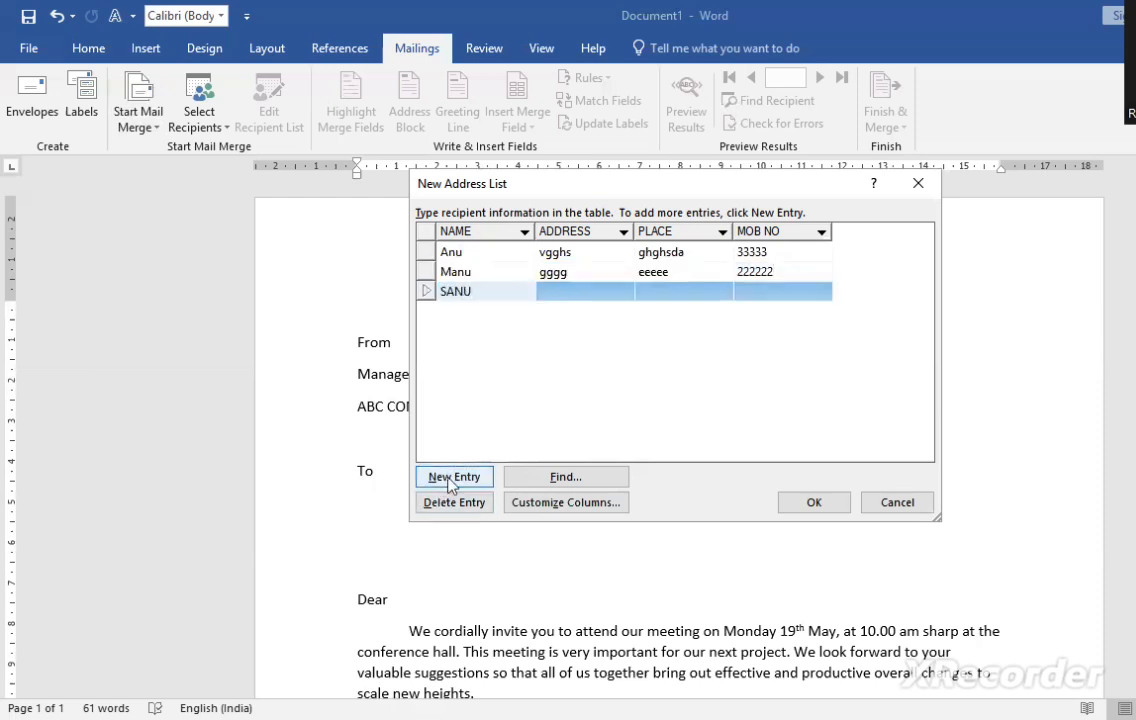
key(Tab)
text(ffffff)
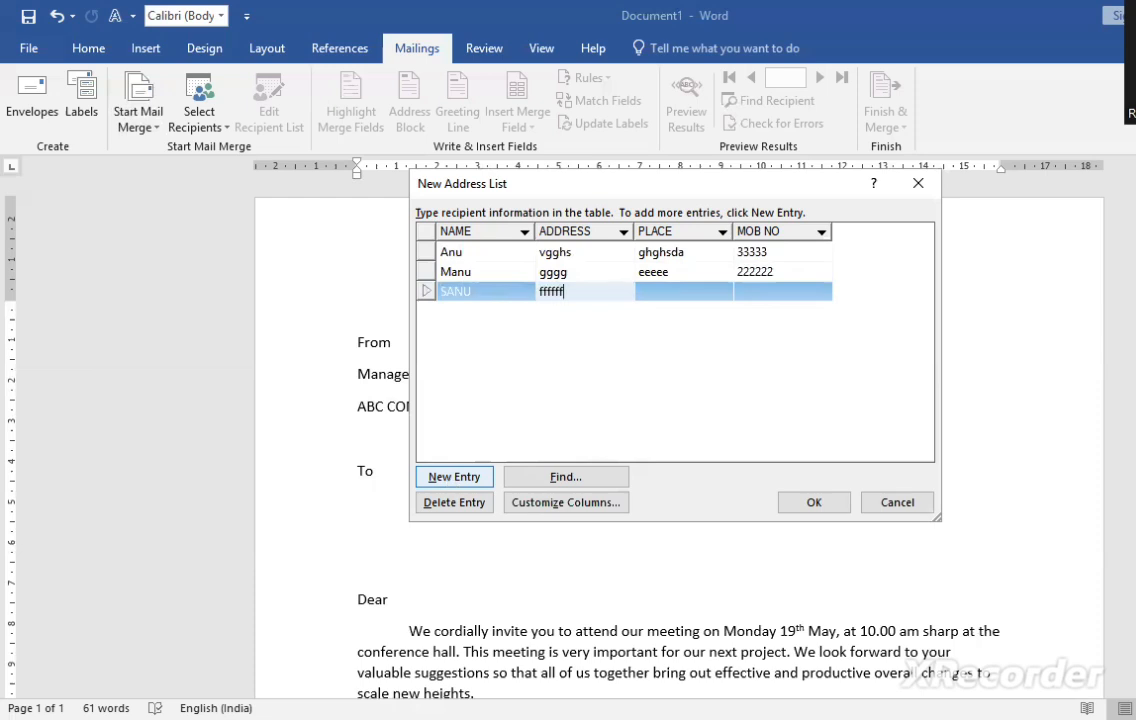
key(Tab)
text(qwert)
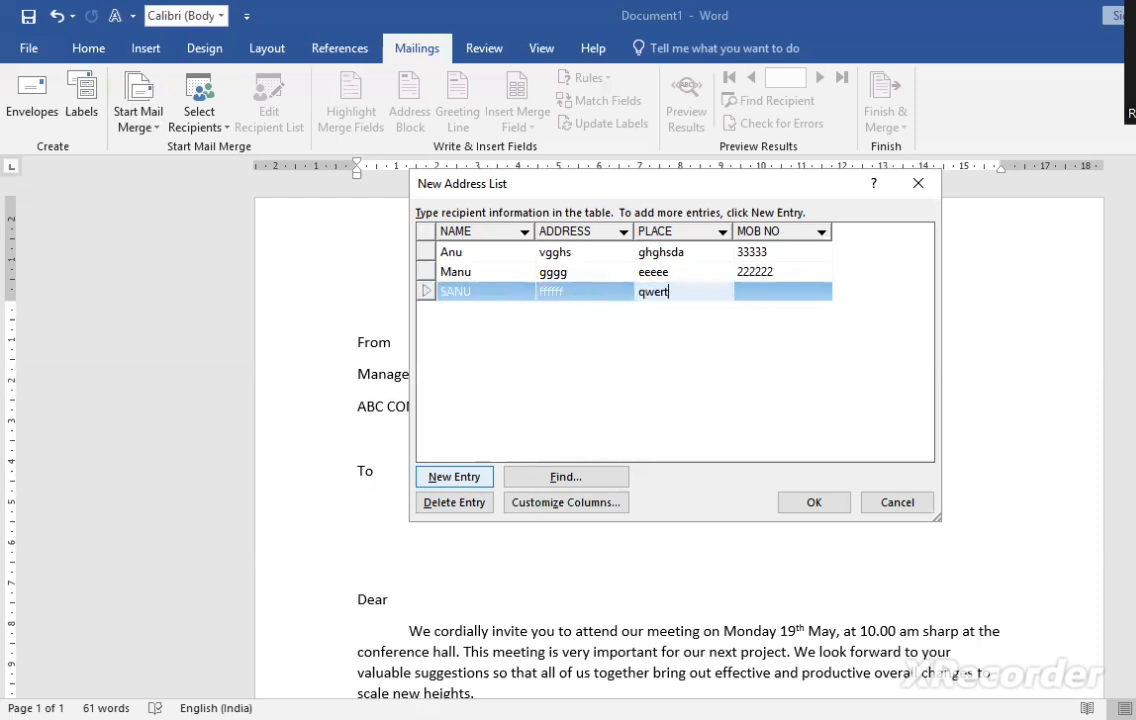
key(Tab)
text(1222344)
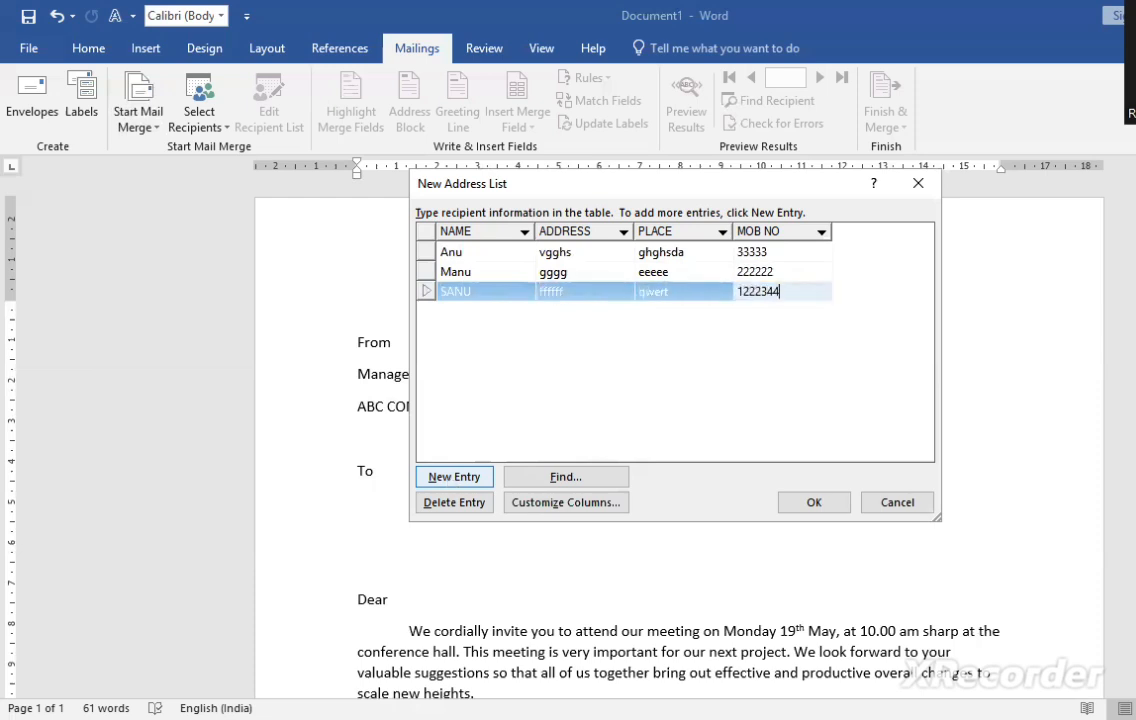
- Add a fourth recipient entry with a name, address and mobile number, and "rretr" as the place
click(471, 476)
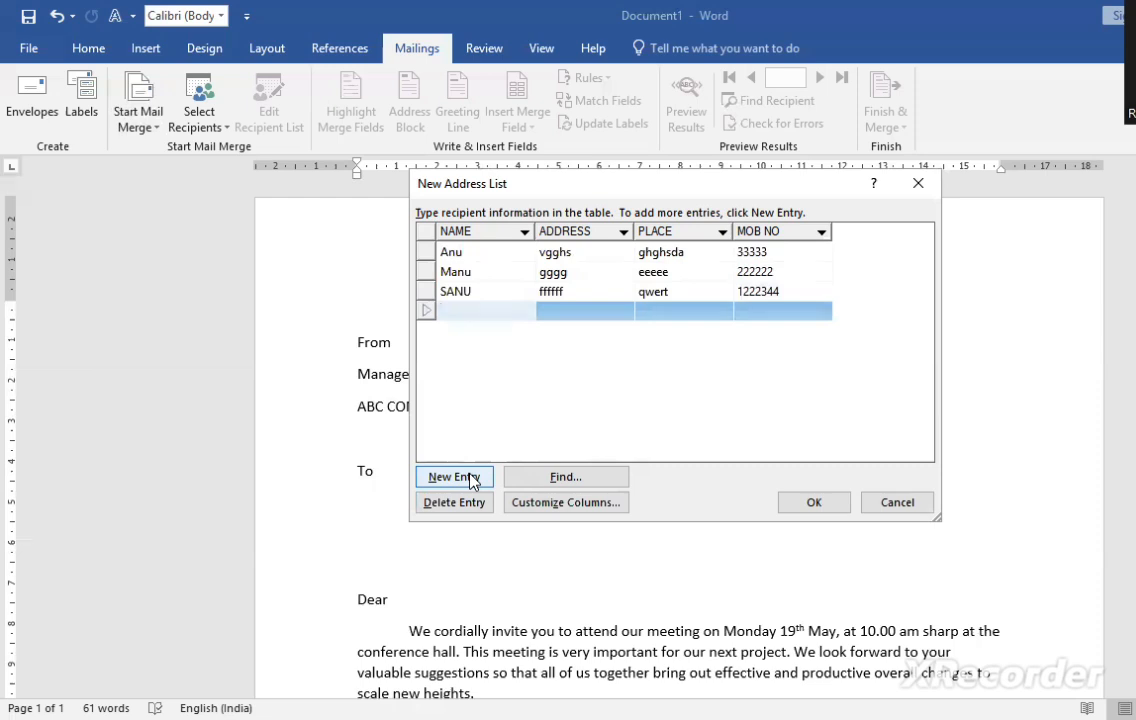
text(CHINNU)
key(Tab)
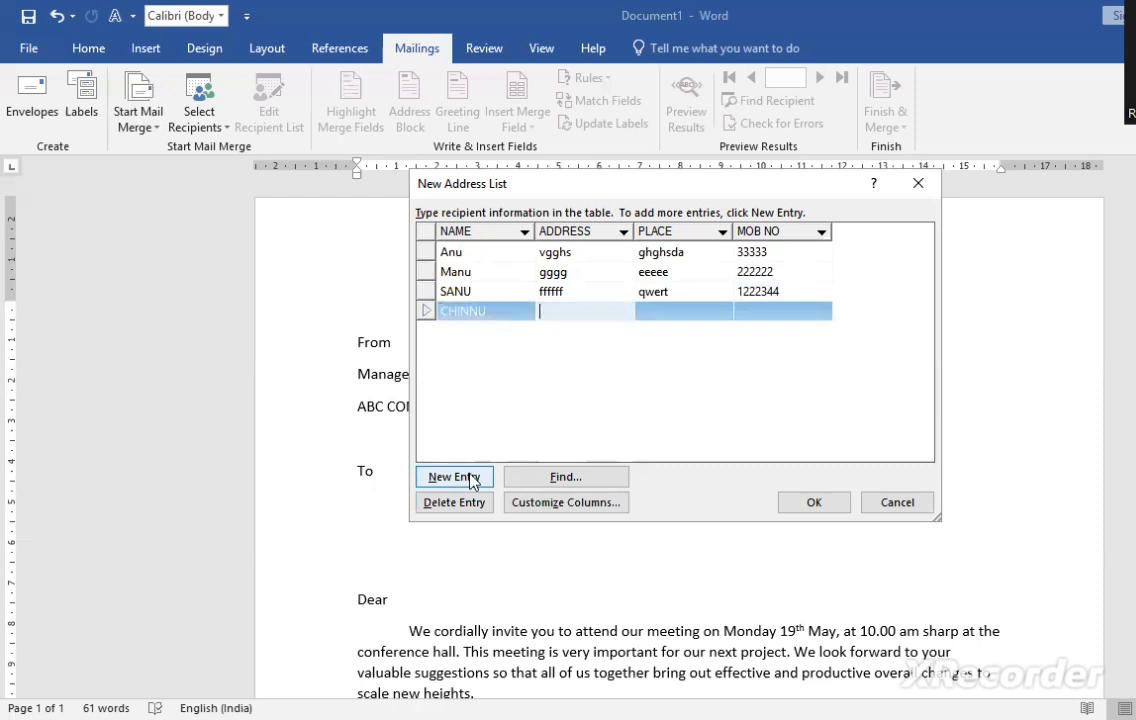
text(dakfjjw)
key(Tab)
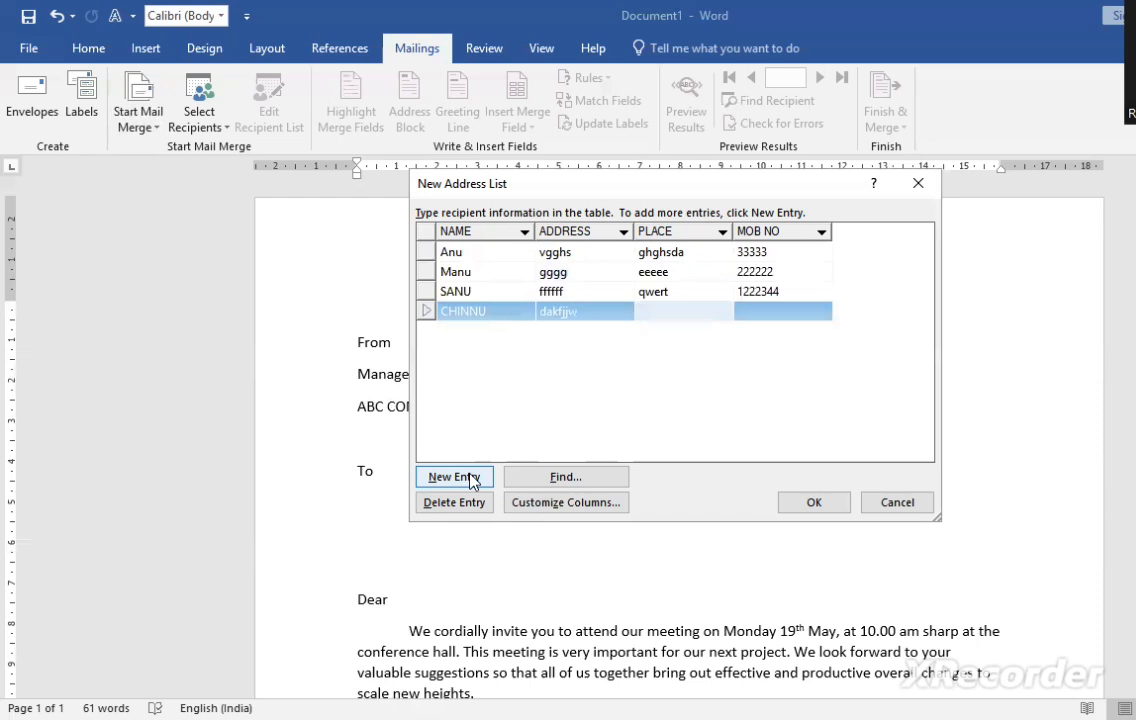
text(rretr)
key(Tab)
text(43553)
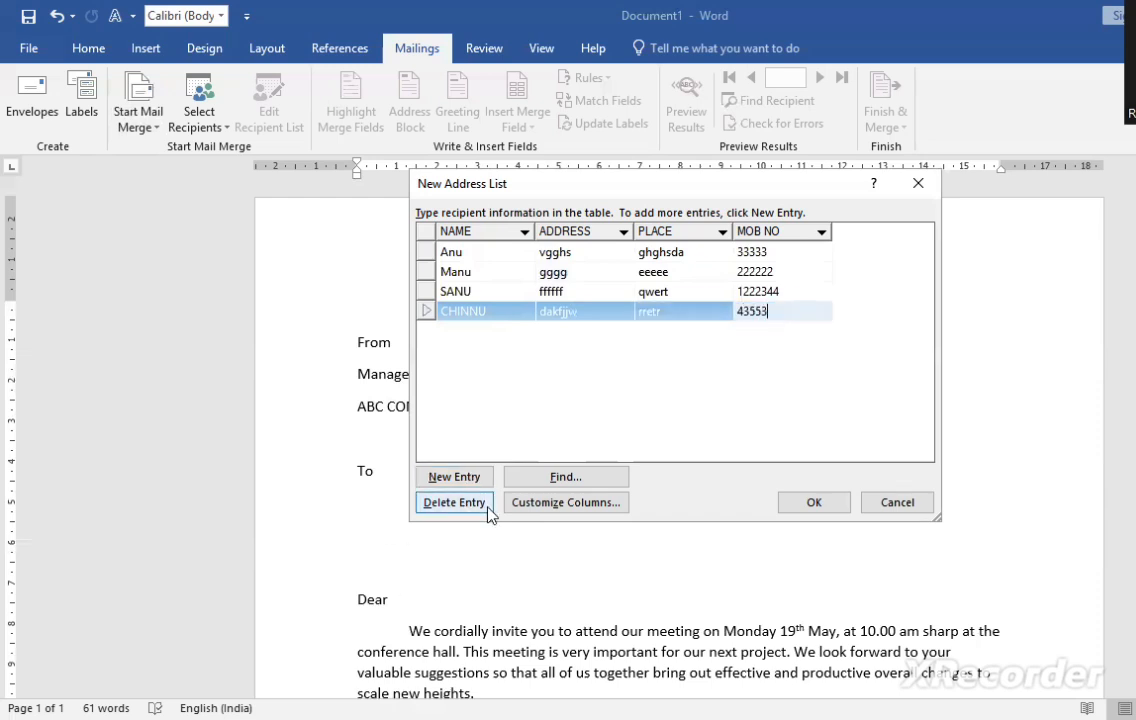
- Finish the recipient list and save it as a Microsoft Office Address List file named "nnn"
click(814, 508)
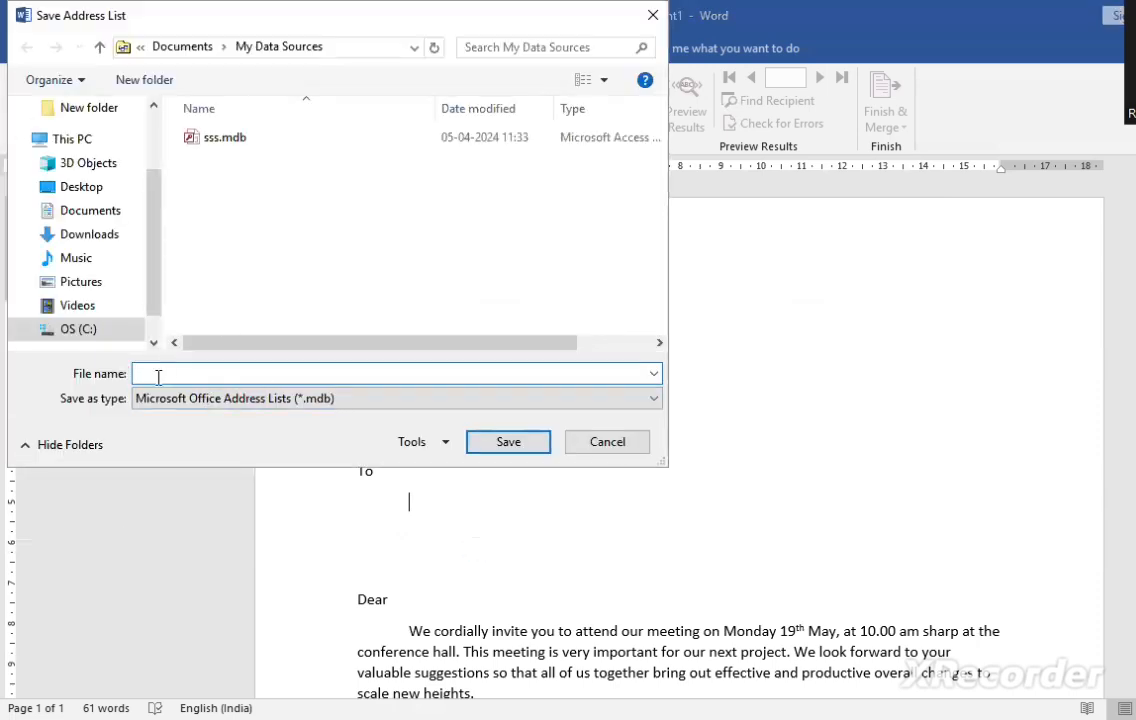
text(nnn)
click(479, 450)
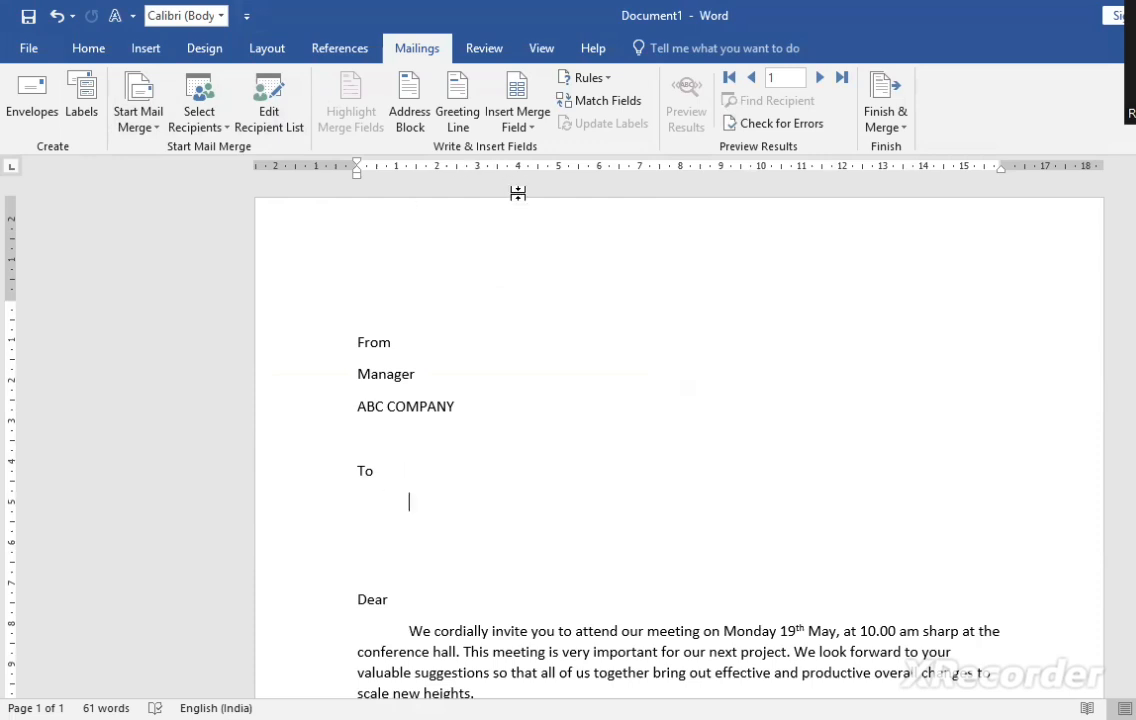
- Insert the NAME and ADDRESS merge fields on separate indented lines below "To"
click(524, 129)
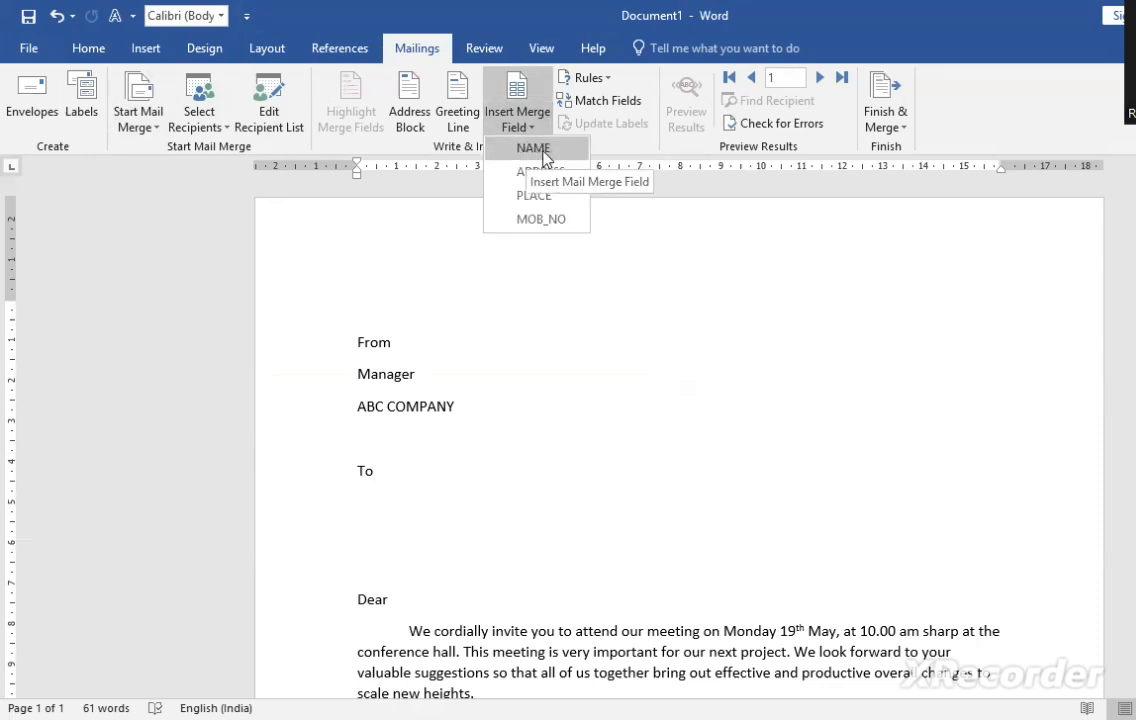
click(545, 149)
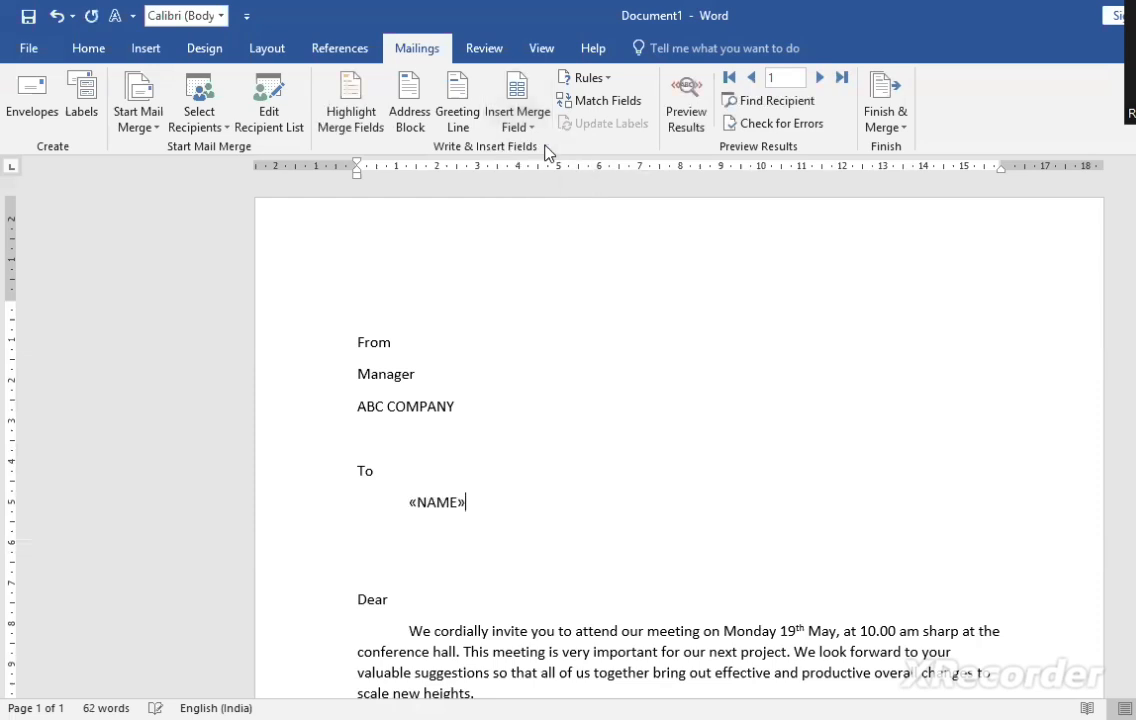
key(Return)
key(Tab)
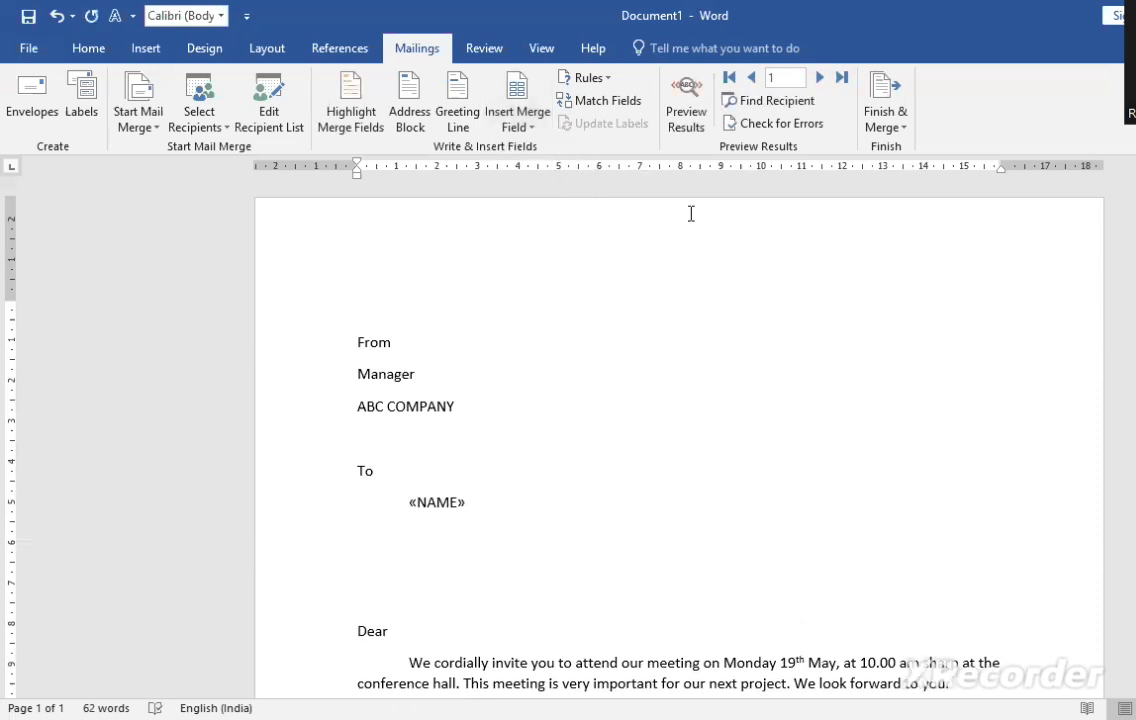
click(516, 115)
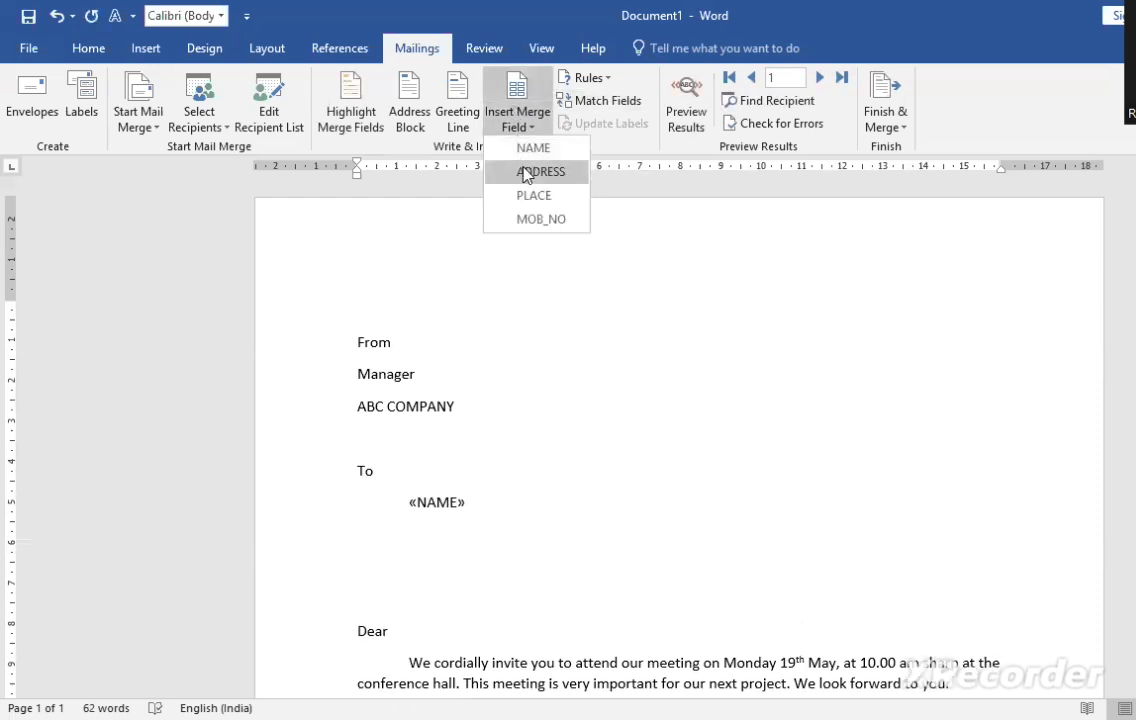
click(527, 175)
- Add the PLACE and MOB_NO merge fields on separate indented lines below the ADDRESS field
key(Return)
key(Tab)
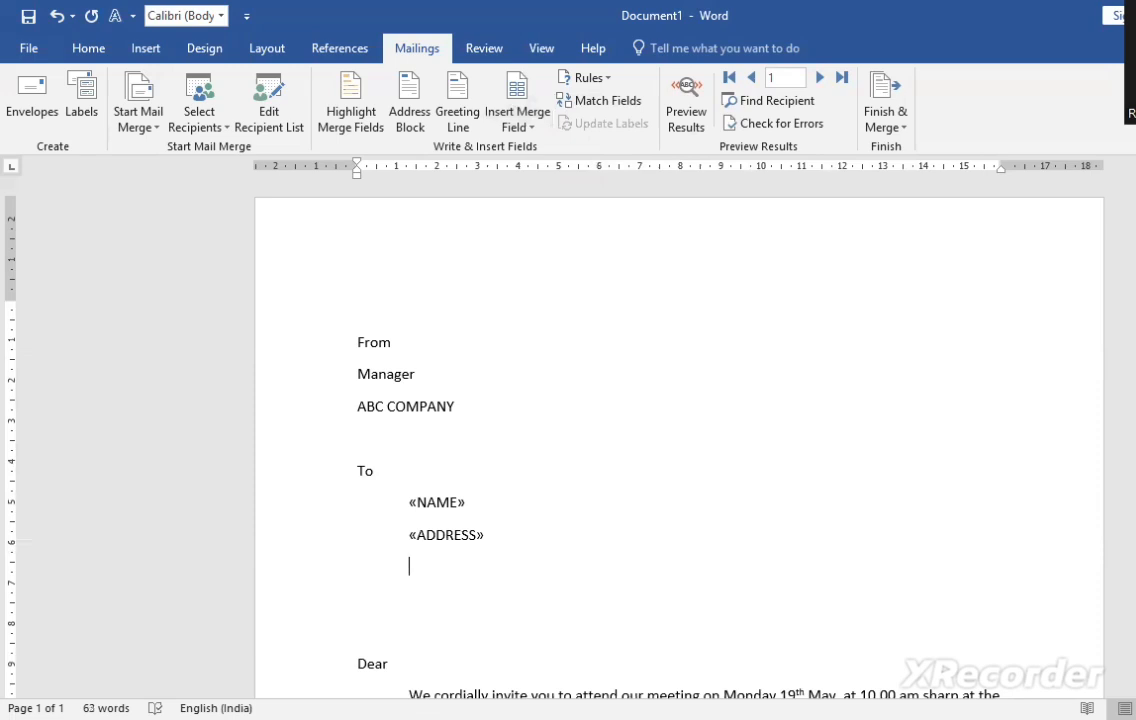
click(522, 133)
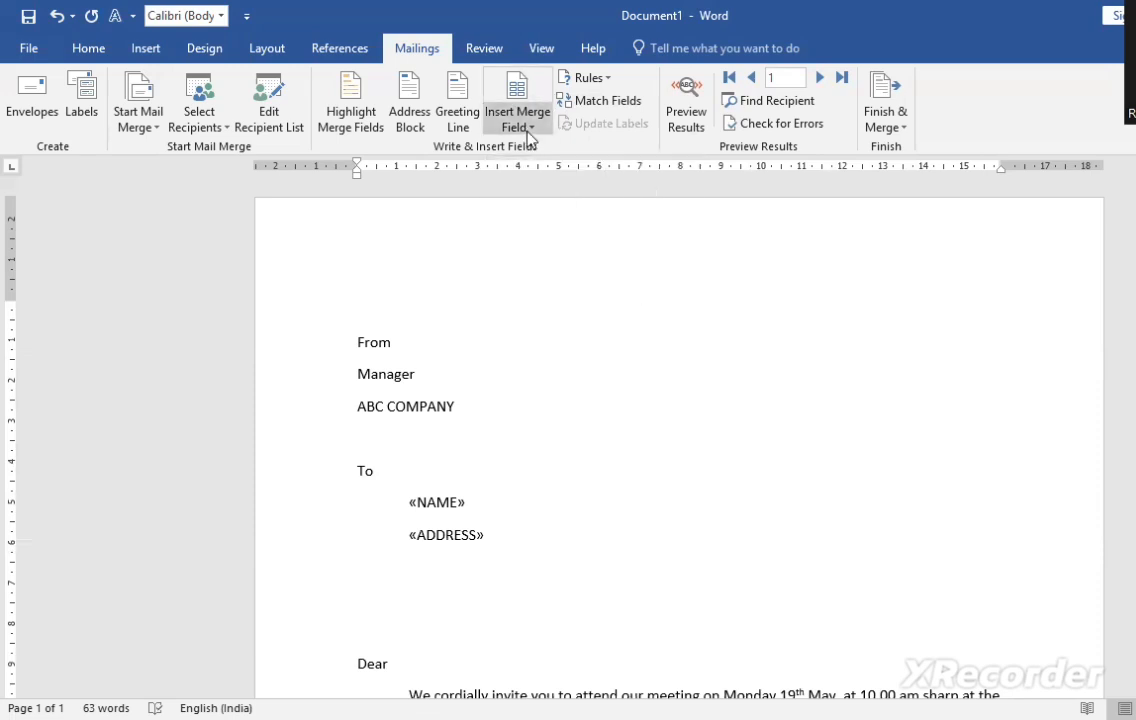
click(535, 195)
key(Return)
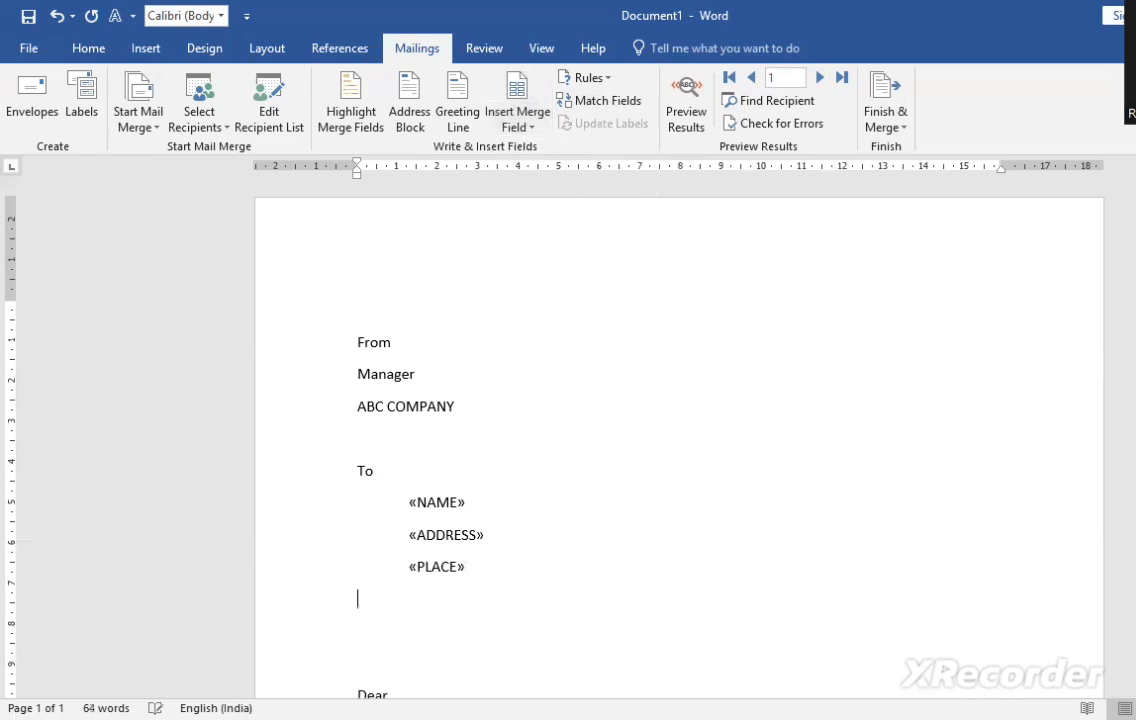
key(Tab)
click(520, 127)
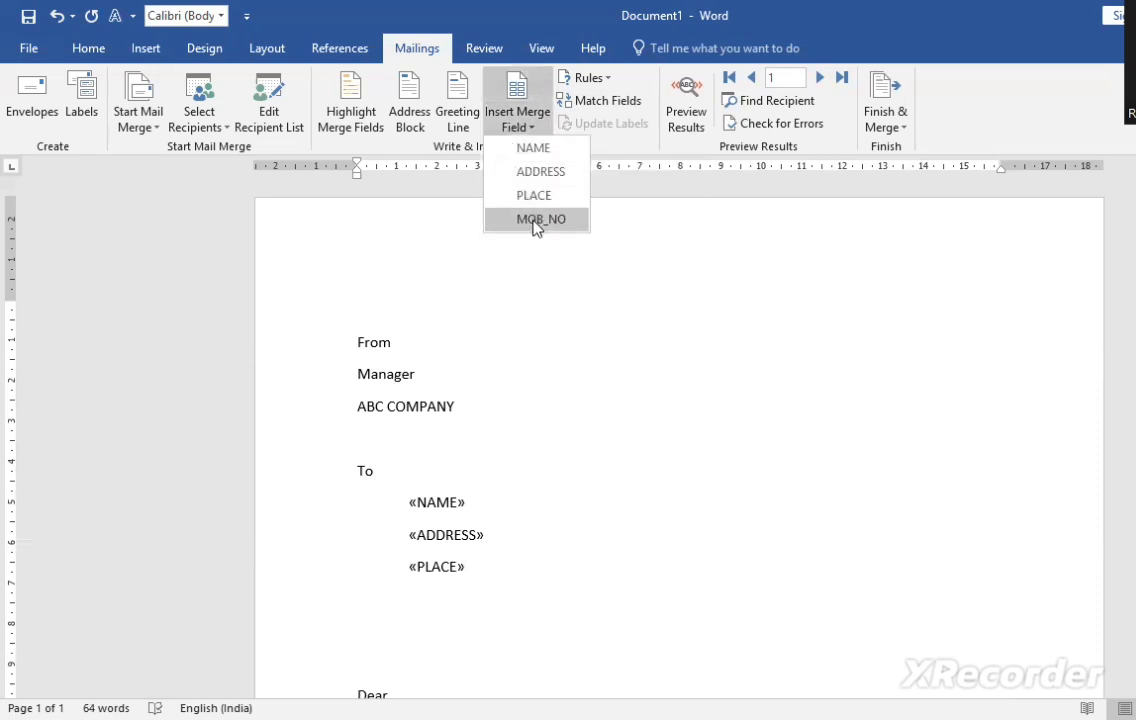
click(537, 220)
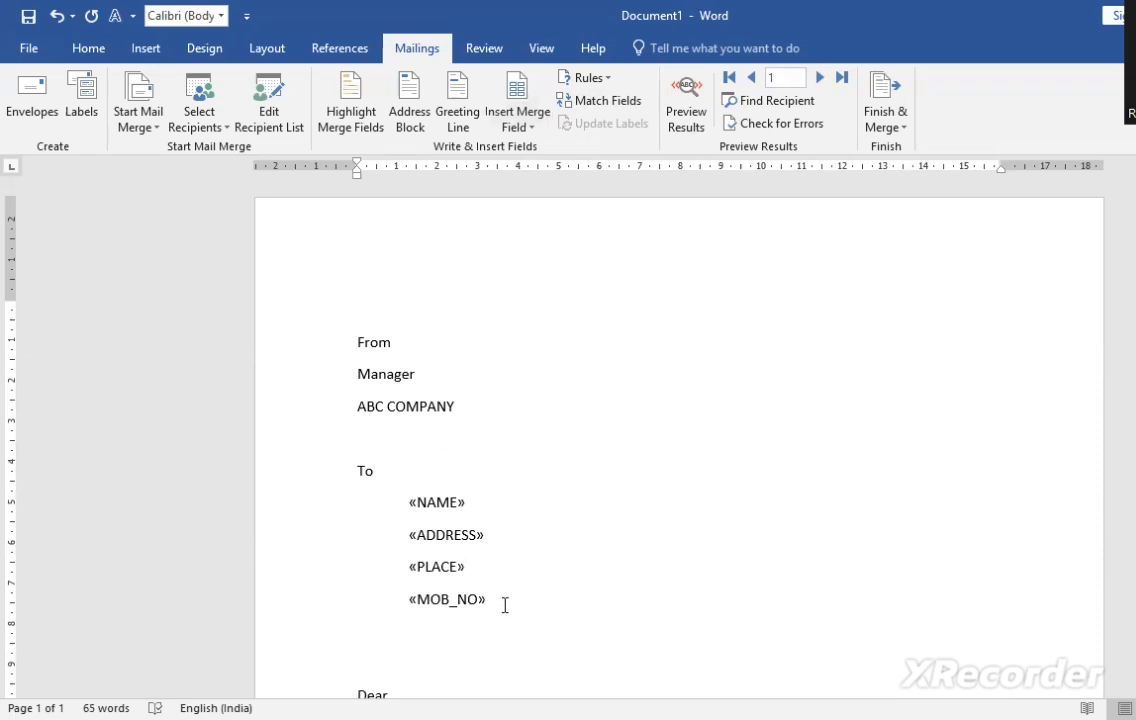
- Insert the NAME merge field after "Dear" in the letter's salutation
scroll(505, 603, down, 2)
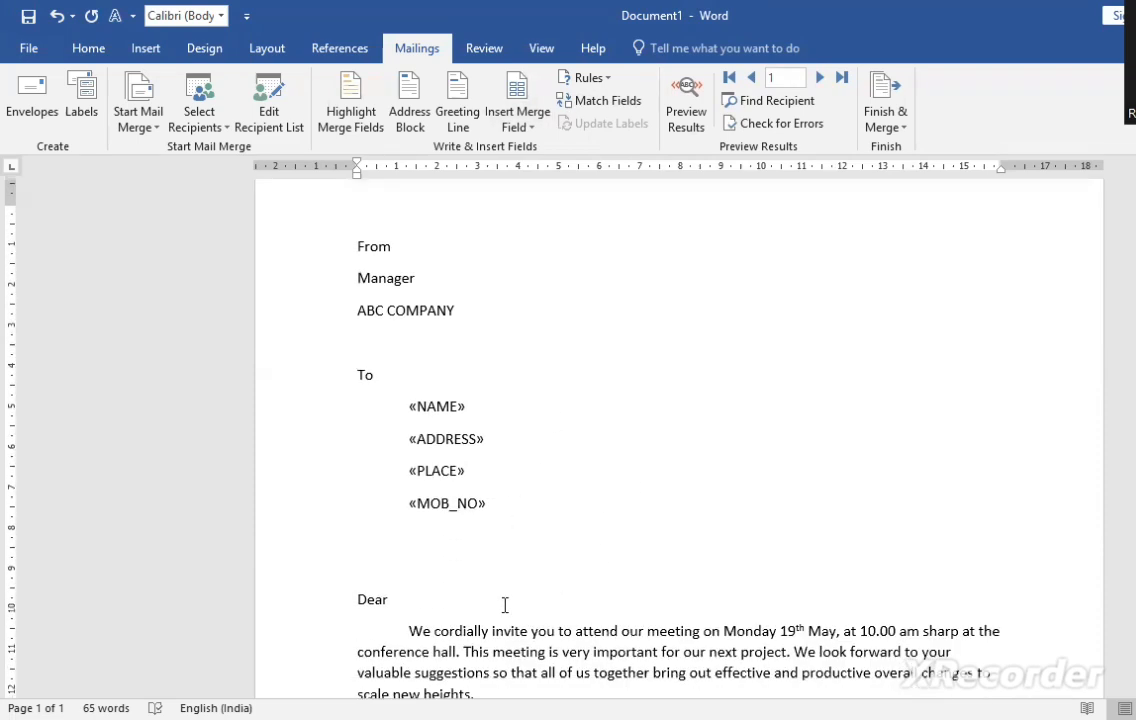
click(434, 610)
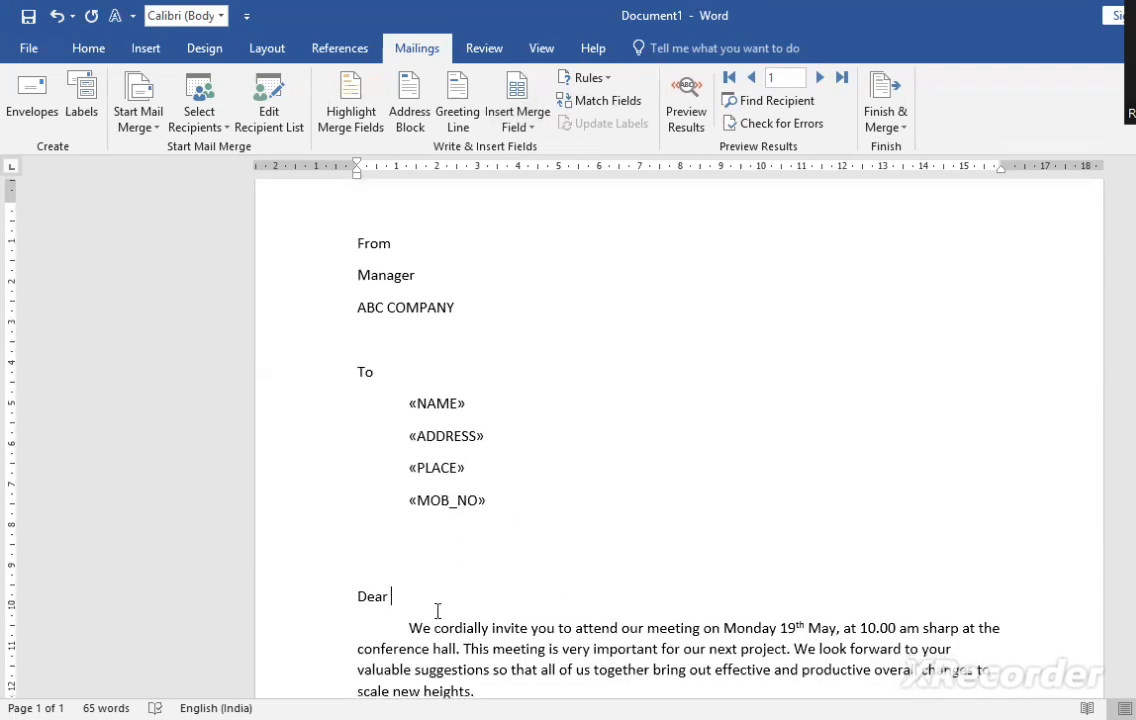
click(518, 127)
click(527, 158)
- Finish the merge by generating editable individual letters in a new document for all records
click(885, 122)
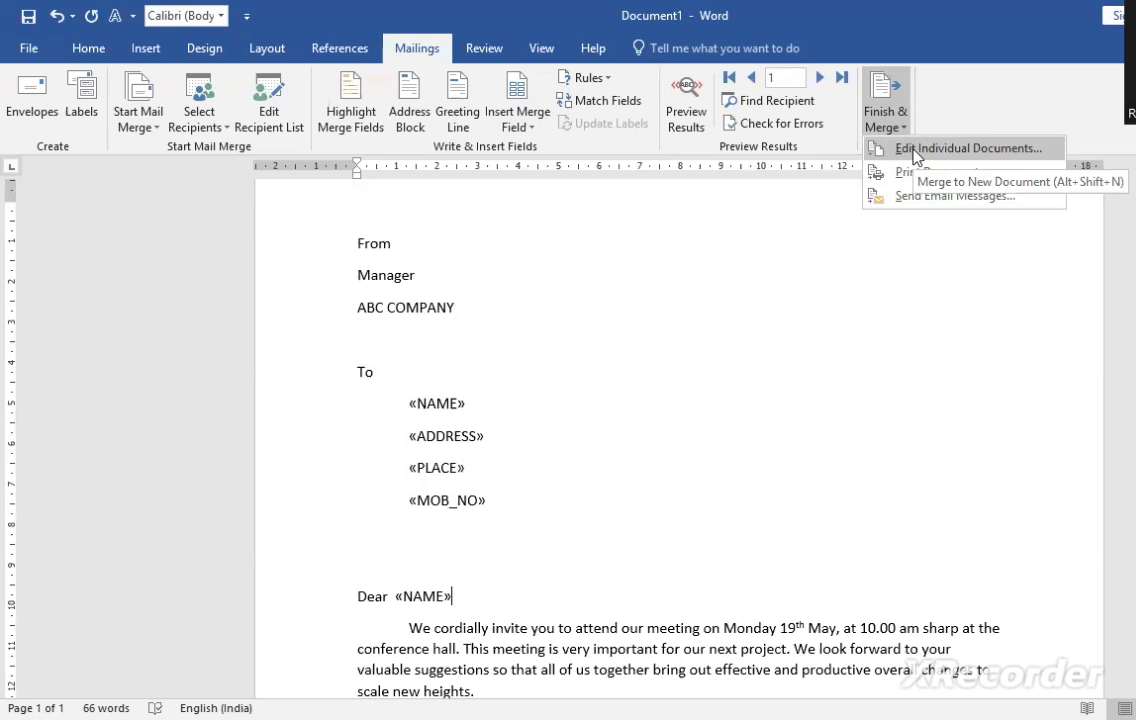
click(912, 148)
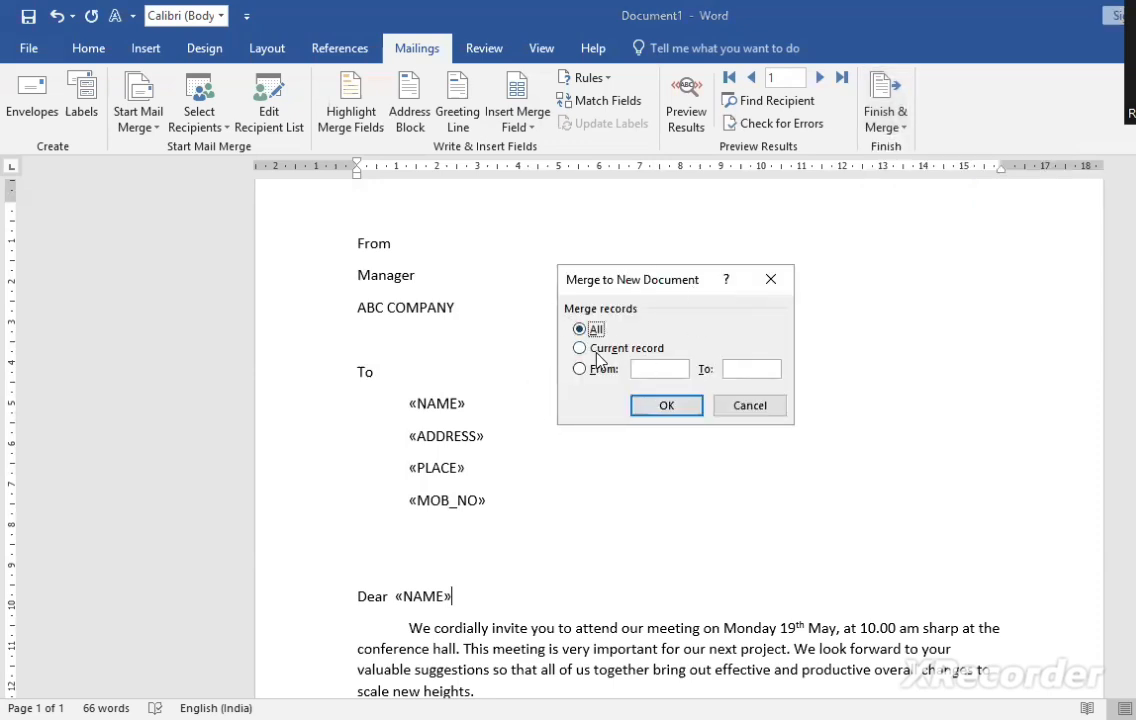
click(665, 408)
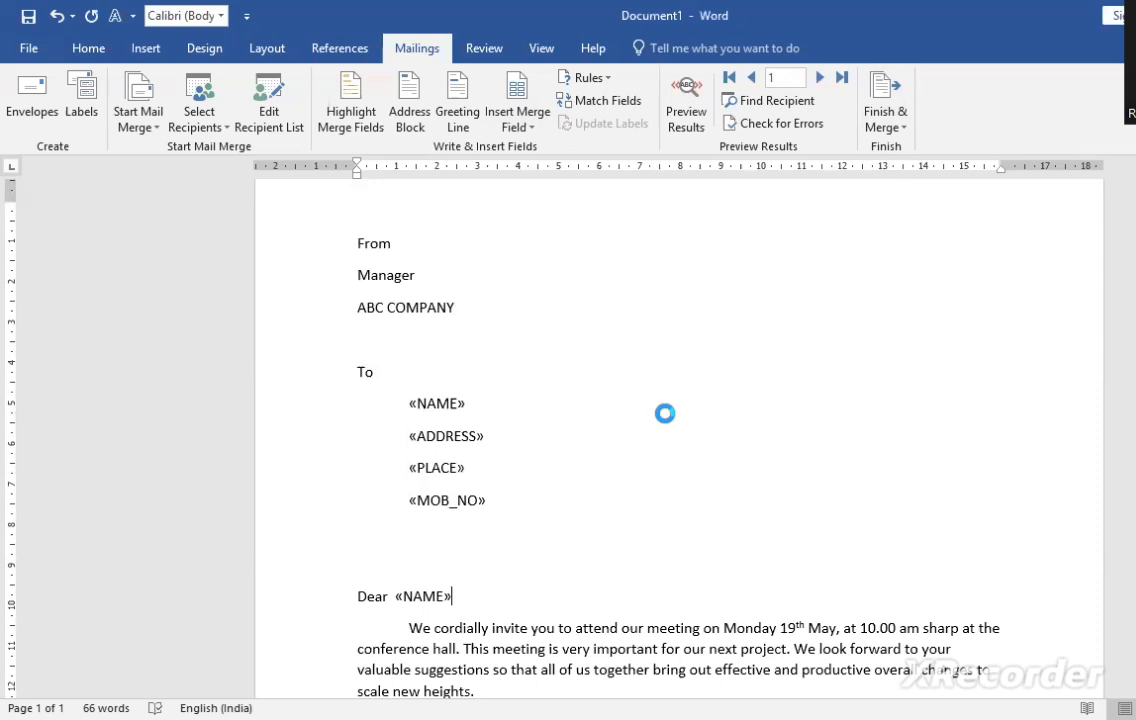